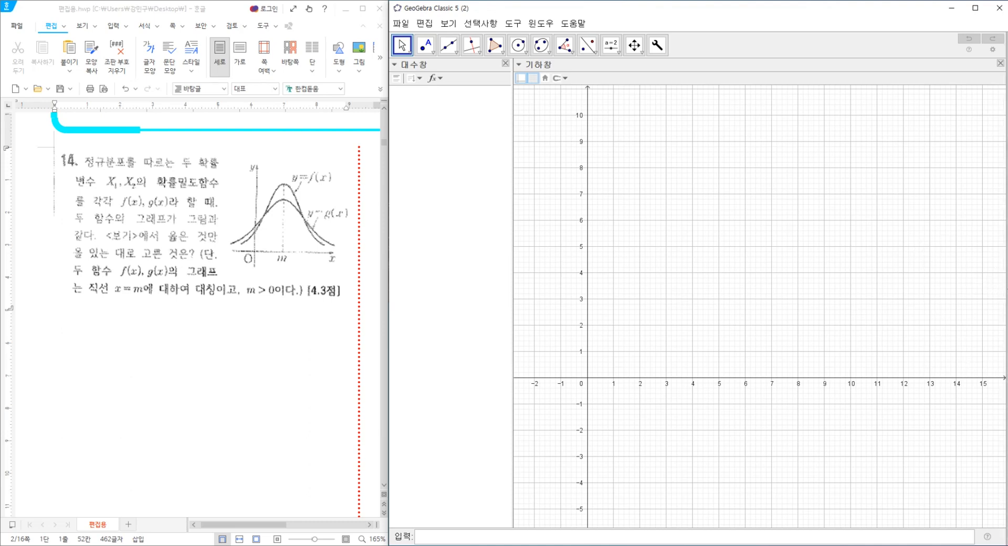
# - In the probability calculator, set the normal distribution's standard deviation to 2 and copy the plot to the graphics view
pyautogui.click(1007, 289)
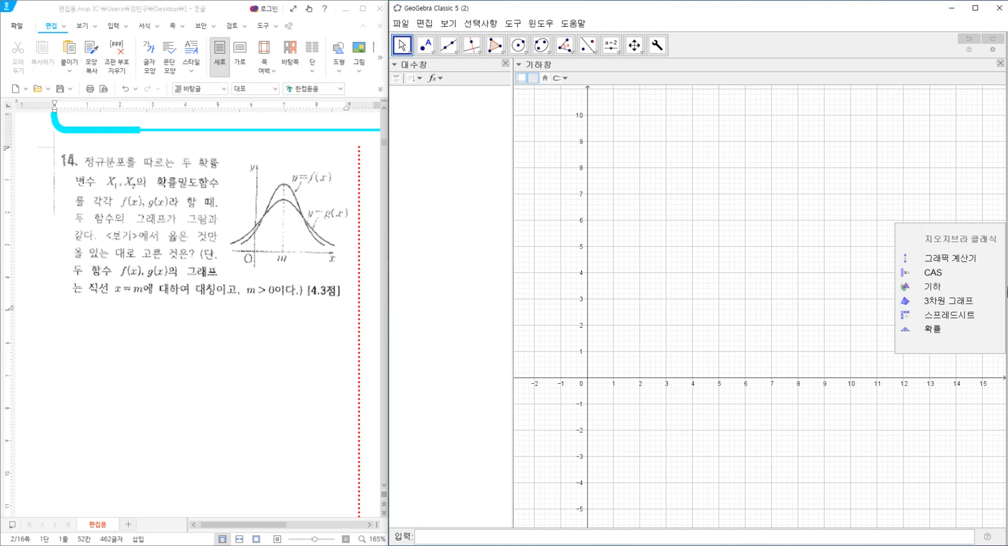
pyautogui.click(938, 333)
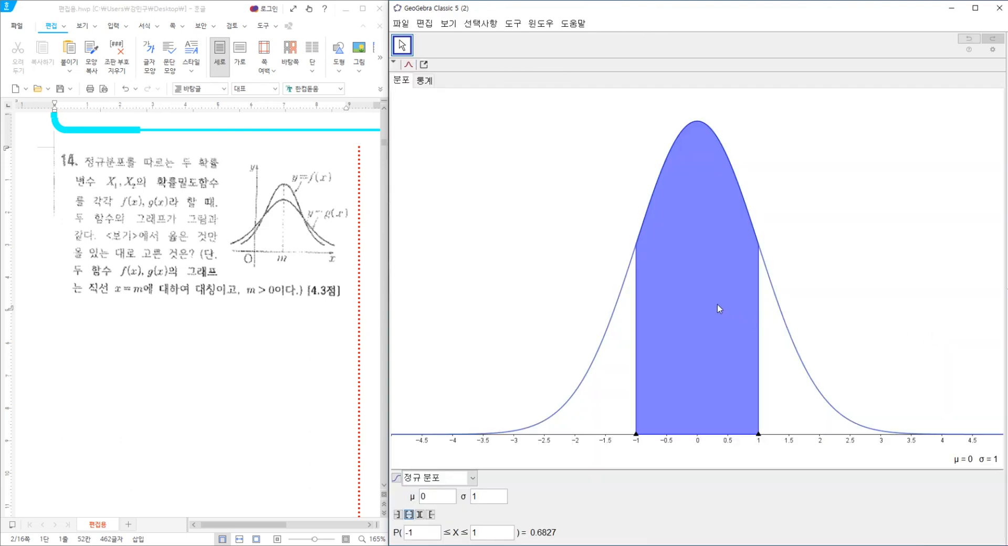
pyautogui.click(485, 497)
pyautogui.press('BackSpace')
pyautogui.write('2')
pyautogui.press('Return')
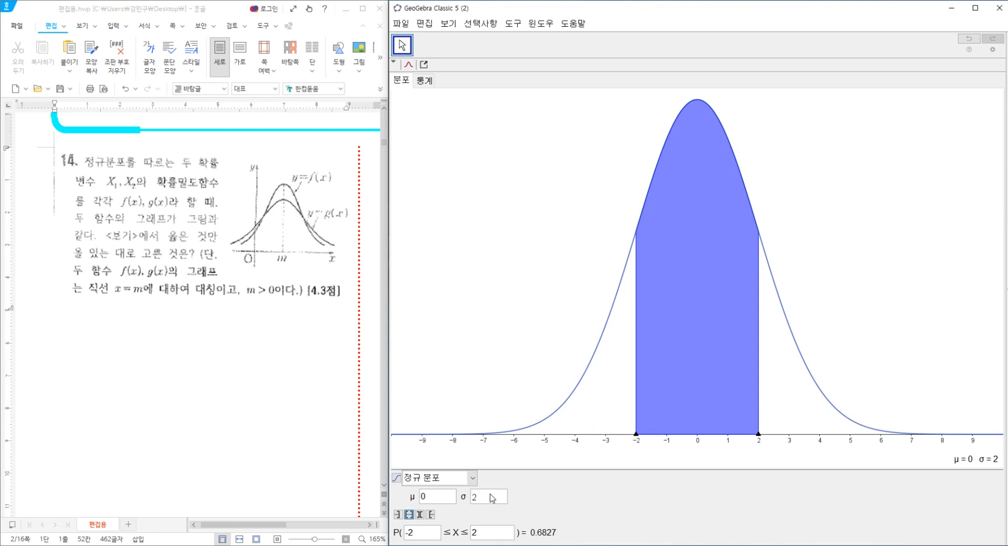
pyautogui.click(425, 65)
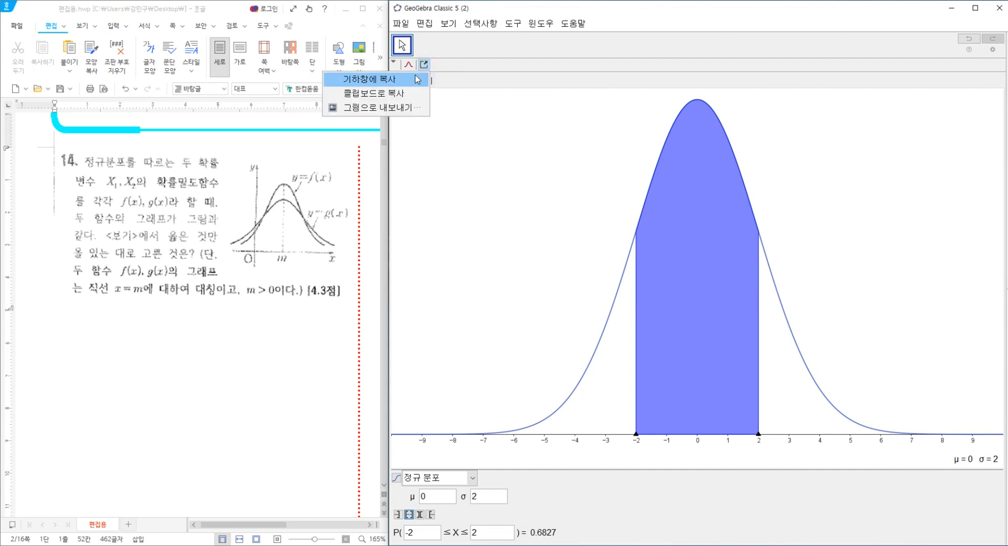
pyautogui.click(413, 79)
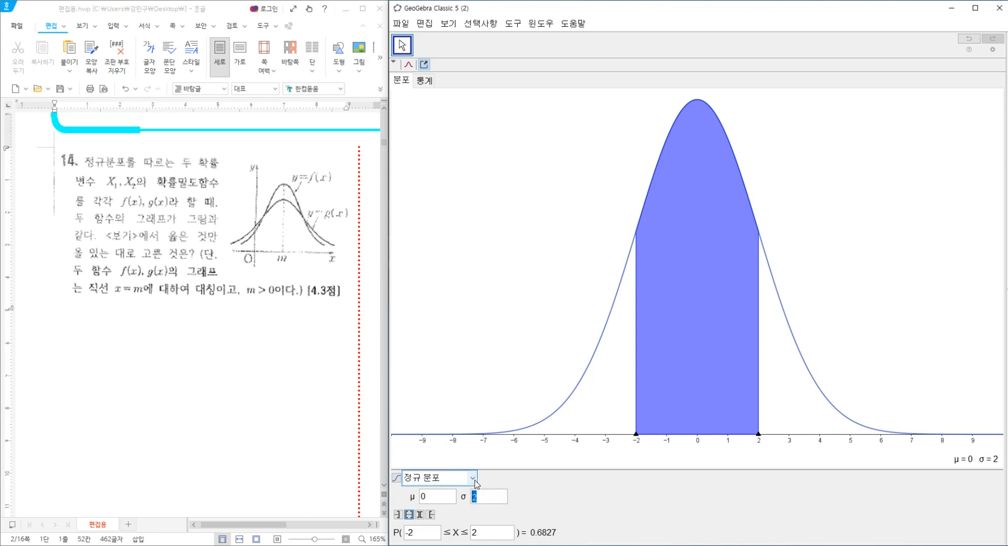
# - Set the normal distribution's standard deviation to 1.5 and copy this second curve to the graphics view
pyautogui.write('1.5')
pyautogui.press('Return')
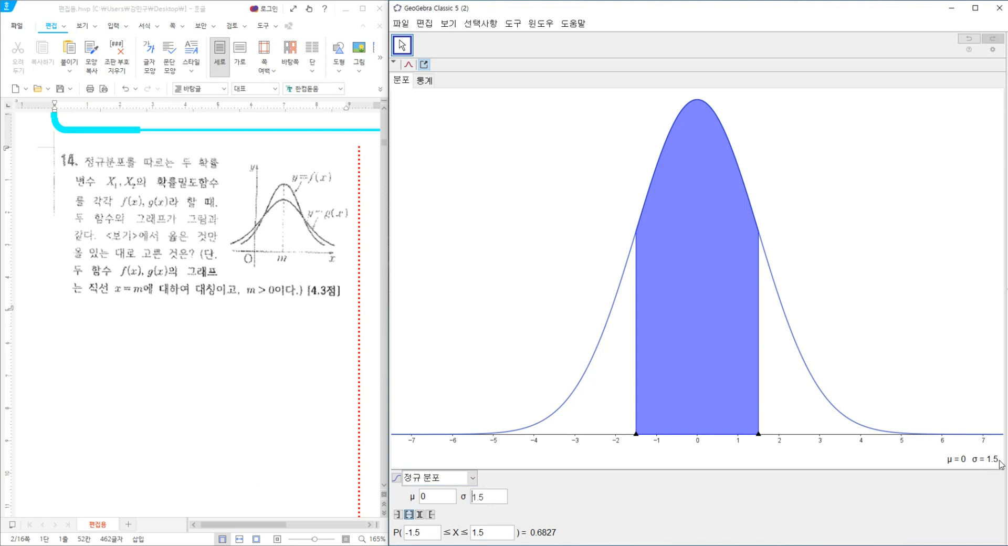
pyautogui.click(425, 67)
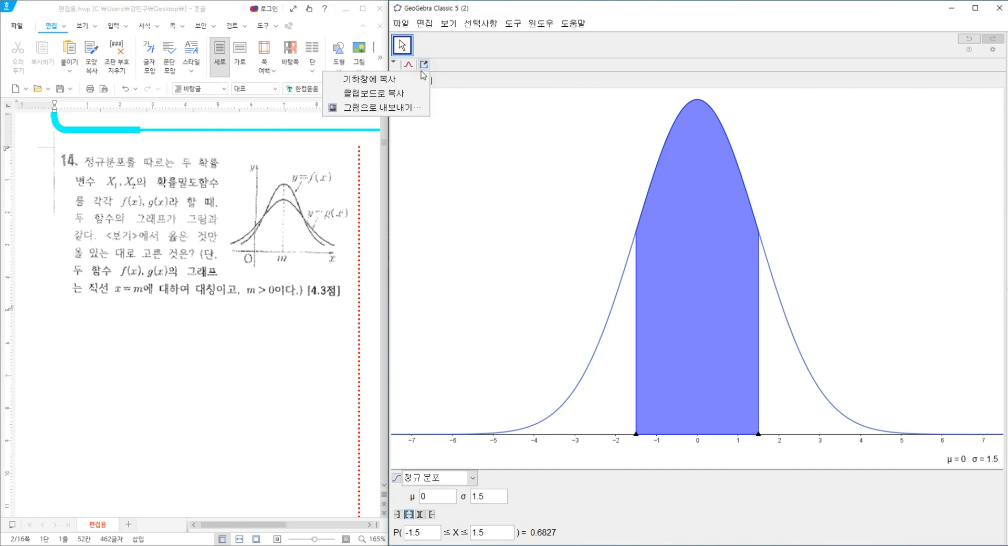
pyautogui.click(410, 78)
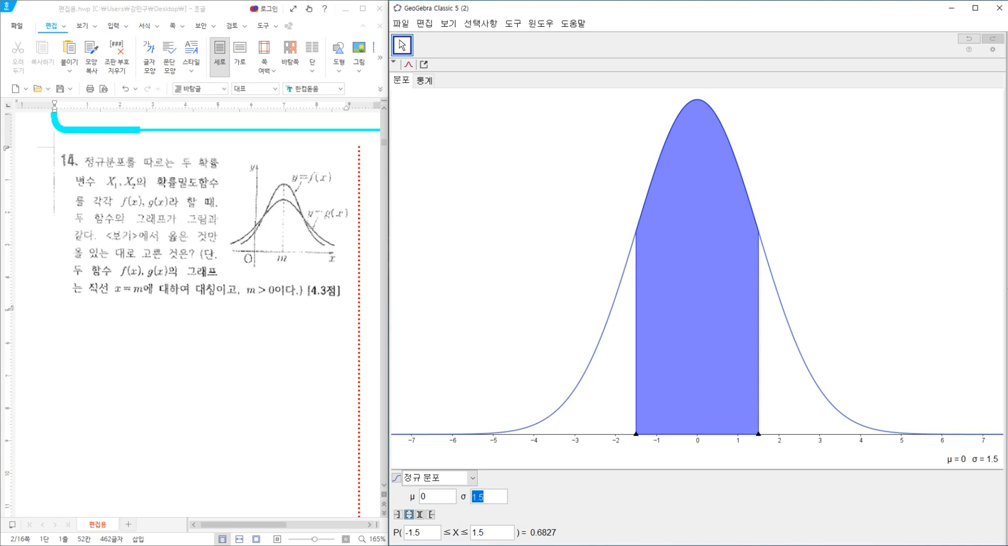
# - Switch to the graphing calculator perspective and widen the graphics view beside the algebra list
pyautogui.click(1007, 289)
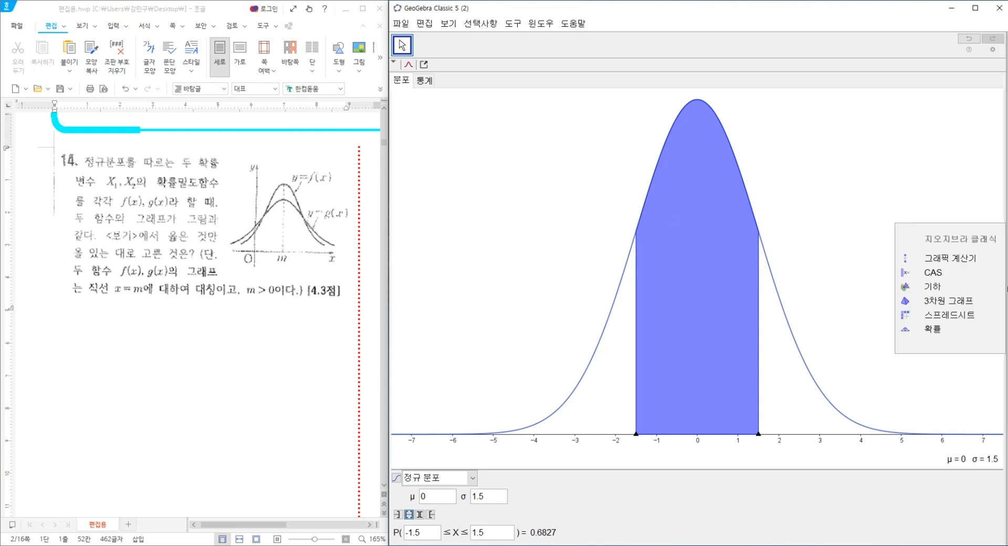
pyautogui.click(944, 258)
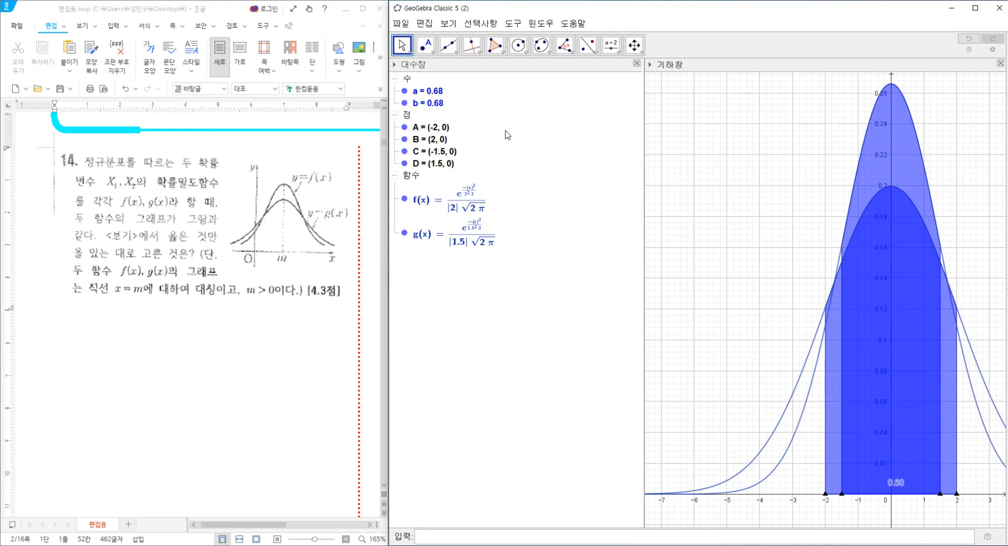
pyautogui.moveTo(644, 97); pyautogui.dragTo(552, 93)
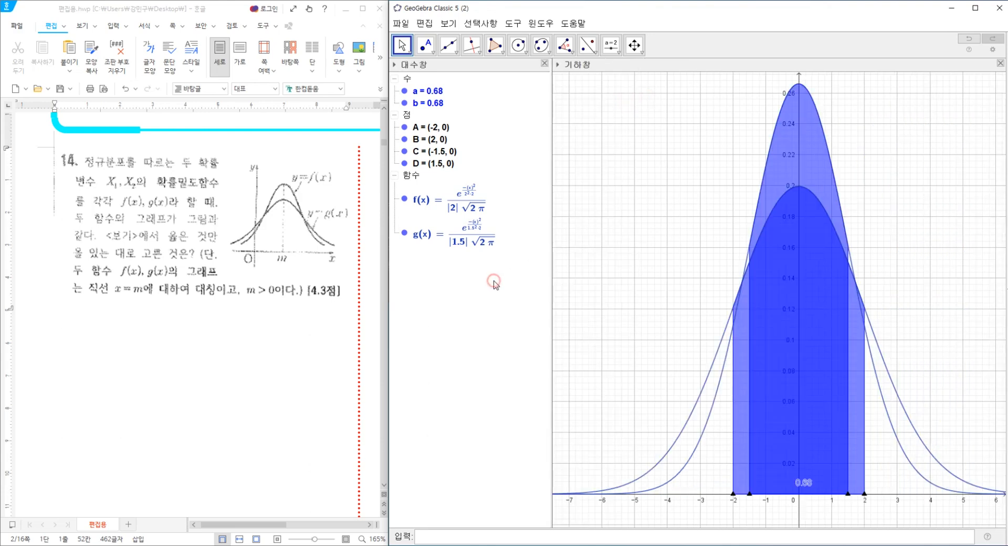
# - Hide the shaded areas a and b and the four points A, B, C and D on the x-axis
pyautogui.click(404, 92)
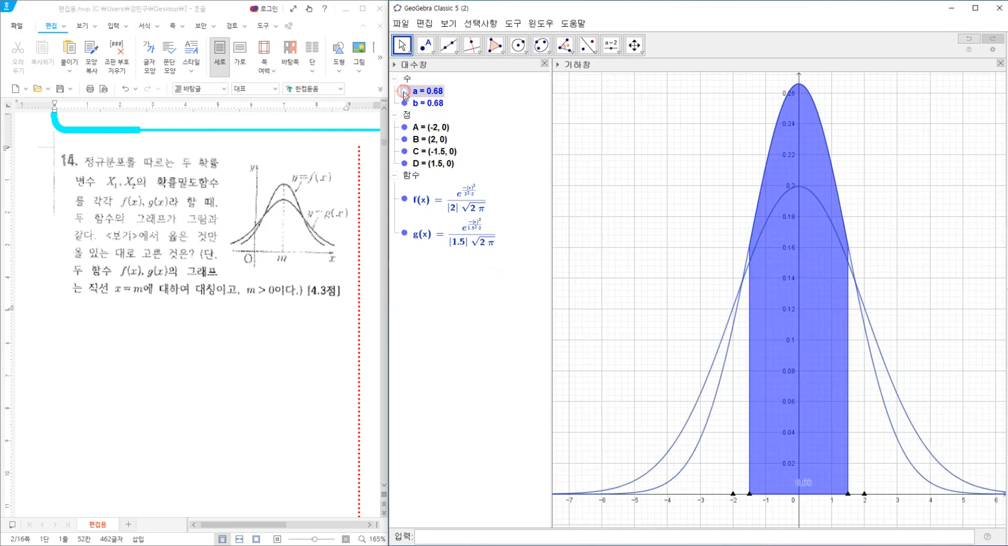
pyautogui.click(405, 103)
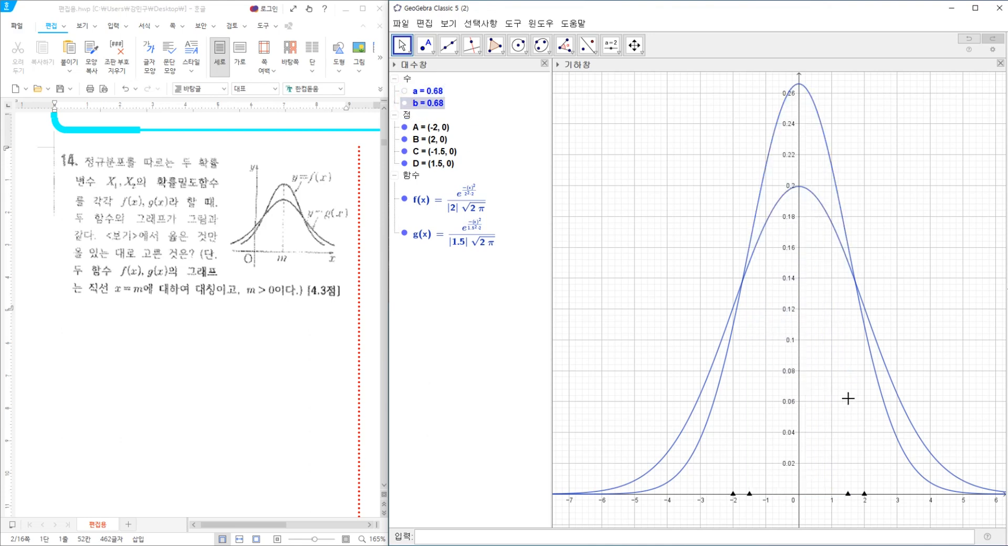
pyautogui.rightClick(735, 498)
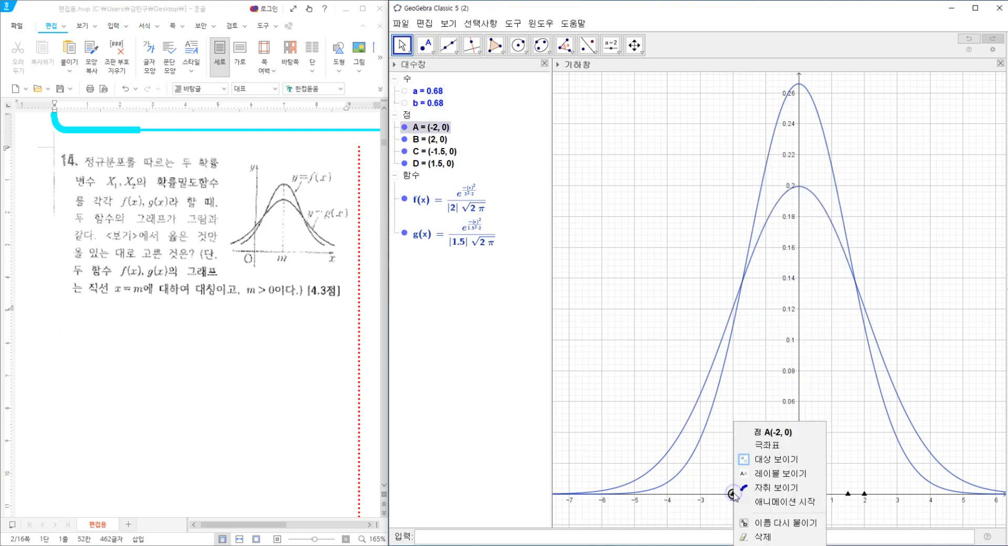
pyautogui.click(775, 462)
pyautogui.click(750, 495)
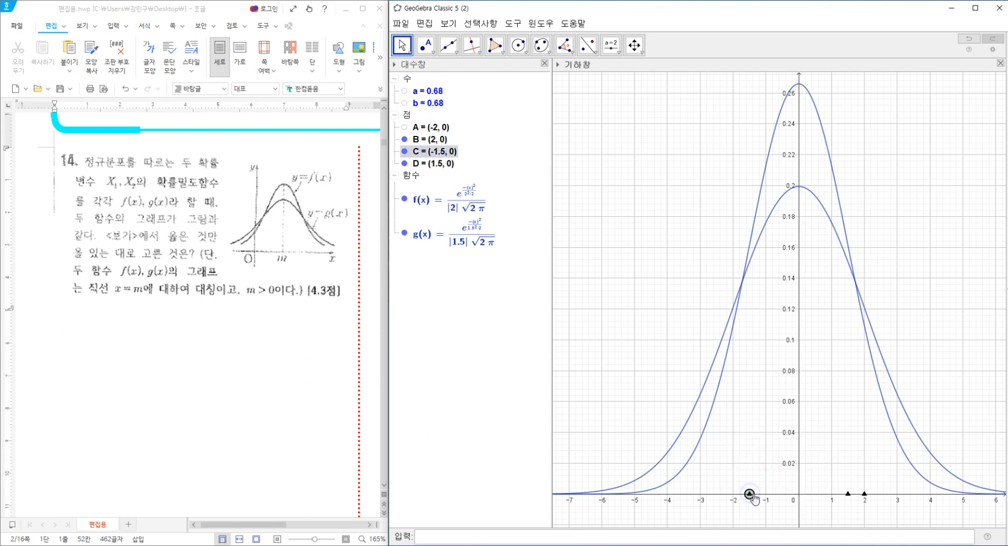
pyautogui.rightClick(750, 495)
pyautogui.click(784, 459)
pyautogui.rightClick(848, 495)
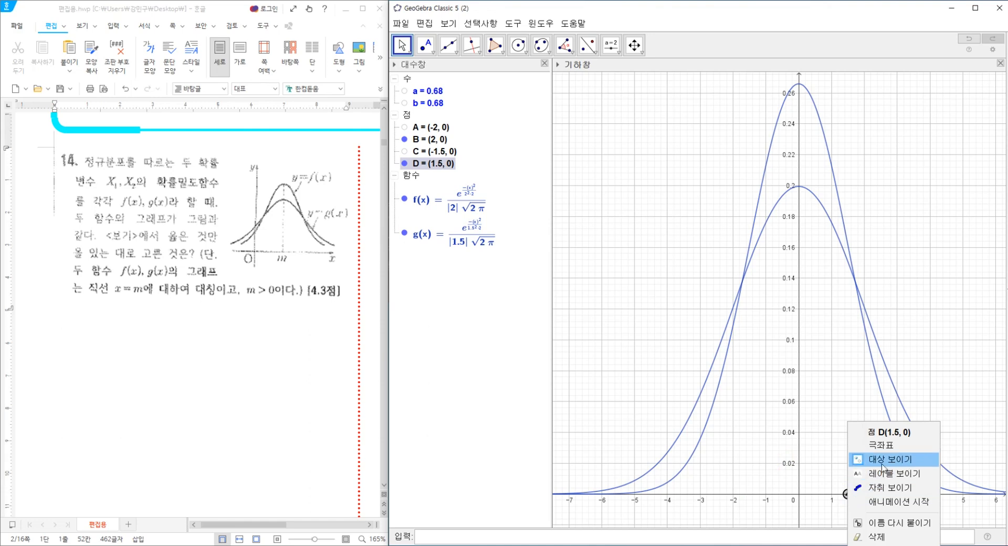
pyautogui.click(872, 460)
pyautogui.rightClick(864, 495)
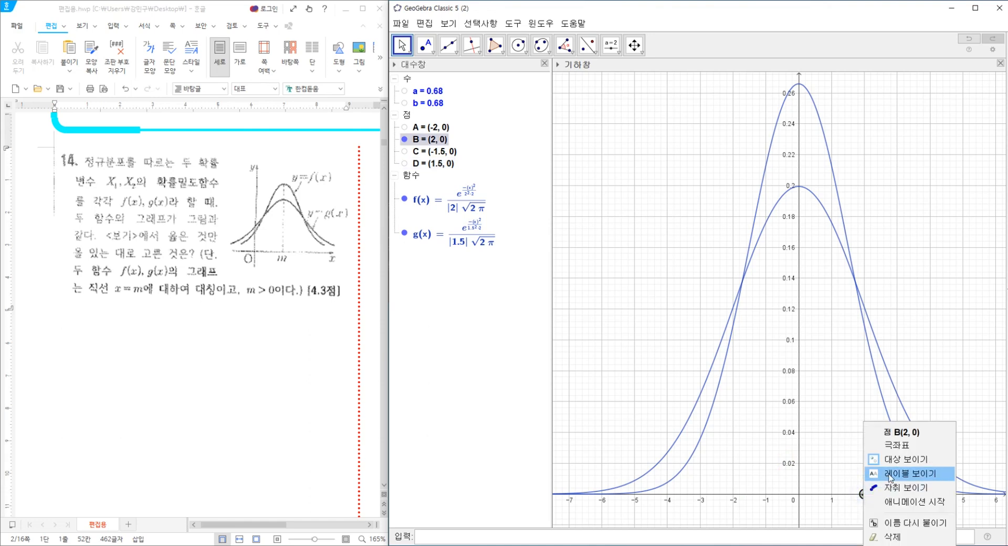
pyautogui.click(893, 460)
pyautogui.click(697, 257)
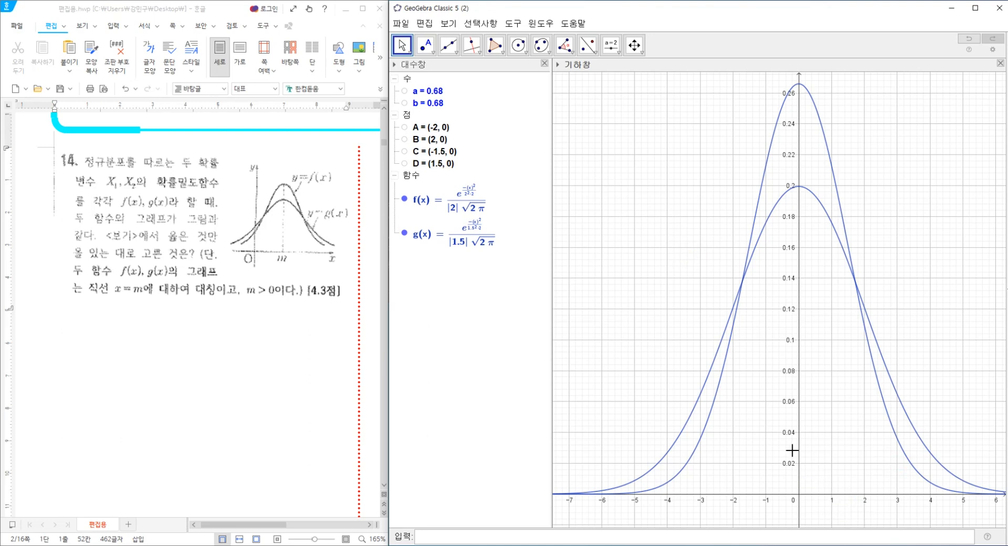
# - Restore the standard view and stretch the y-axis scale until it reaches about 0.35 at the upper edge
pyautogui.hotkey('ctrl', 'm')
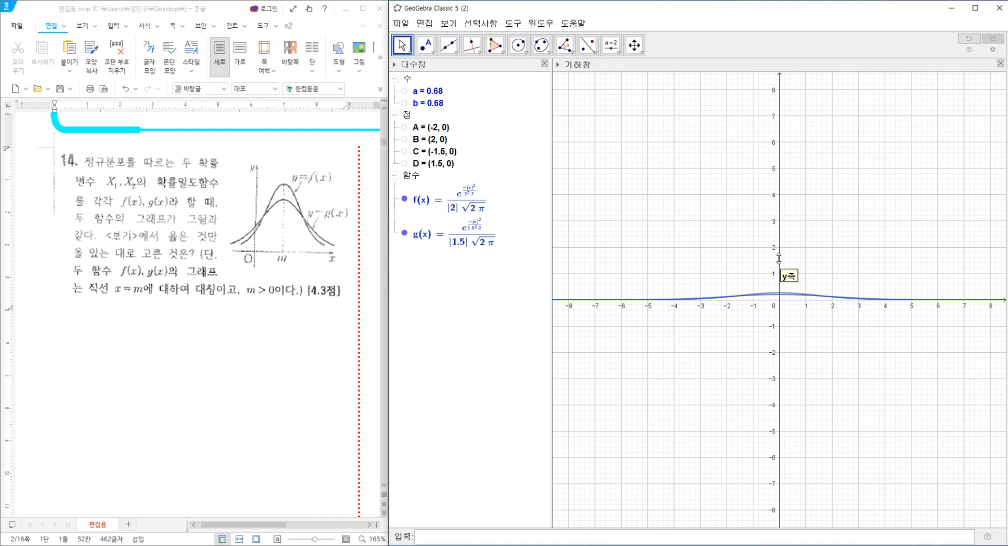
pyautogui.moveTo(779, 257); pyautogui.dragTo(780, 78)
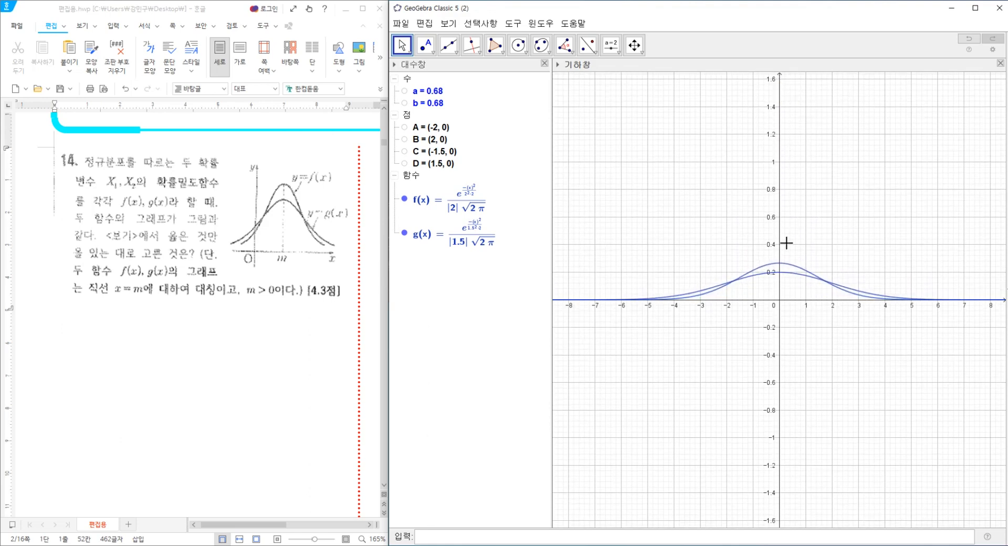
pyautogui.moveTo(780, 241); pyautogui.dragTo(777, 87)
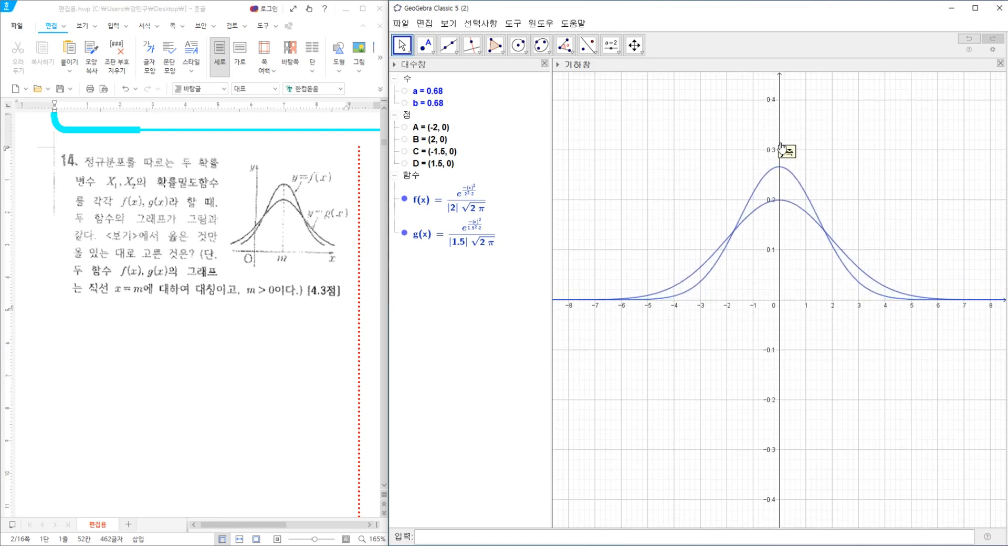
pyautogui.moveTo(781, 148); pyautogui.dragTo(781, 105)
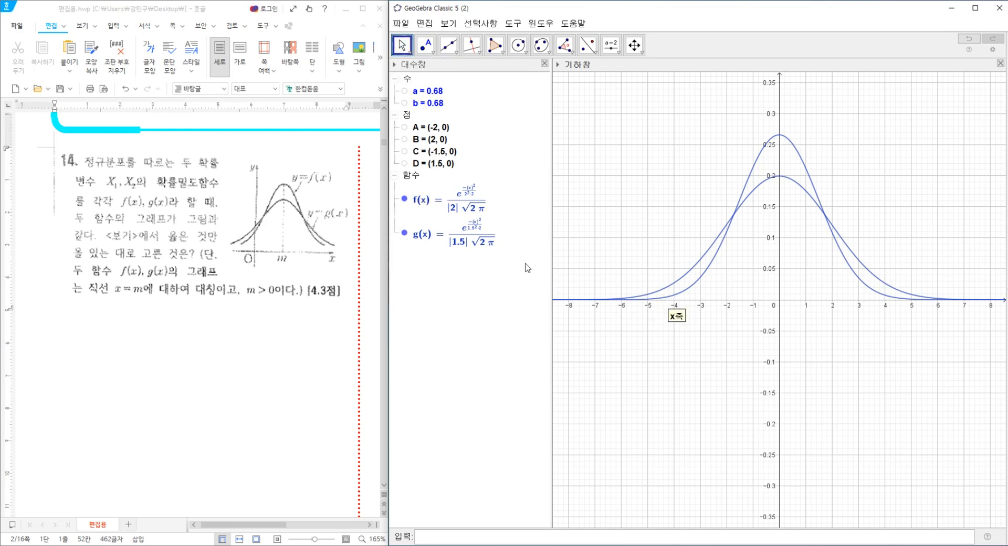
# - Restrict the function f(x) to the domain -4<=x<=4
pyautogui.doubleClick(465, 204)
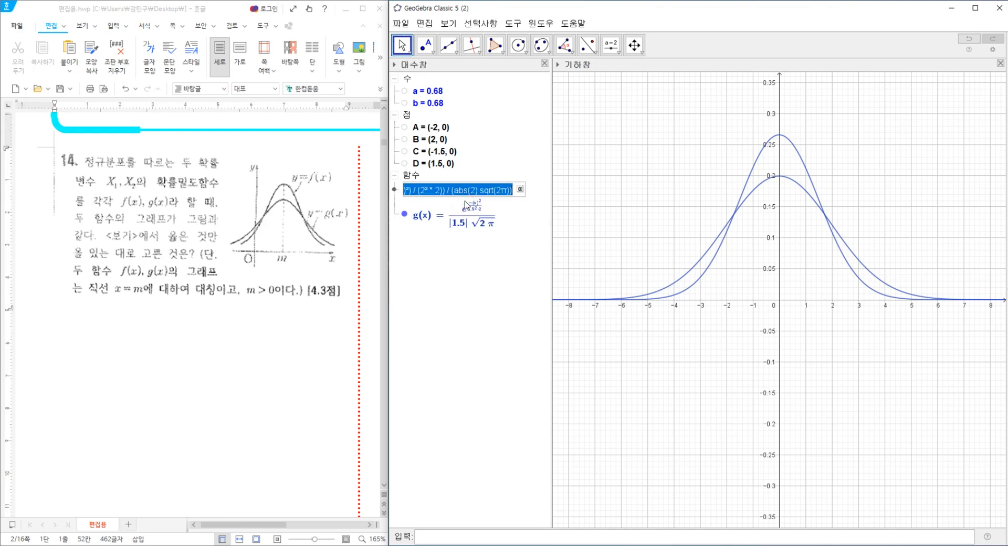
pyautogui.press('Right')
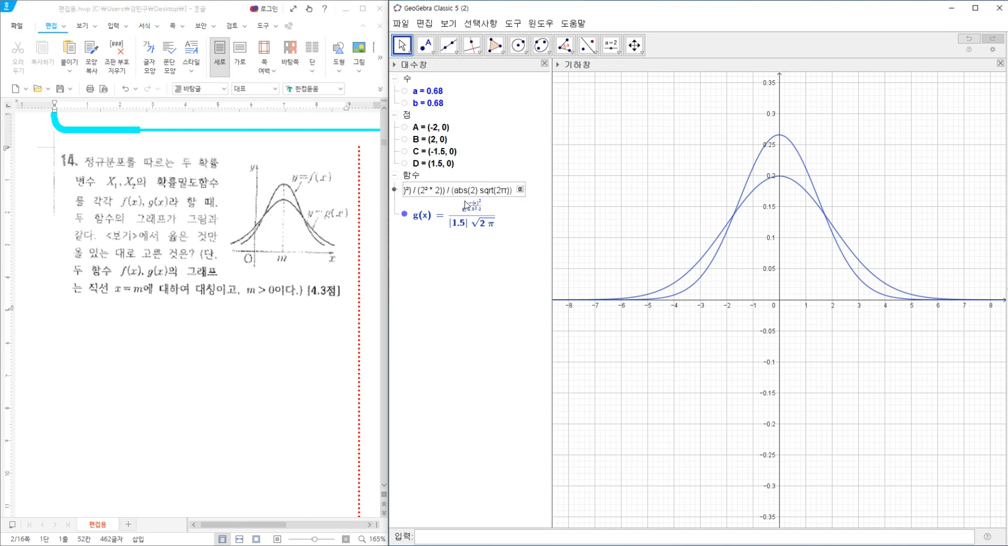
pyautogui.write(',')
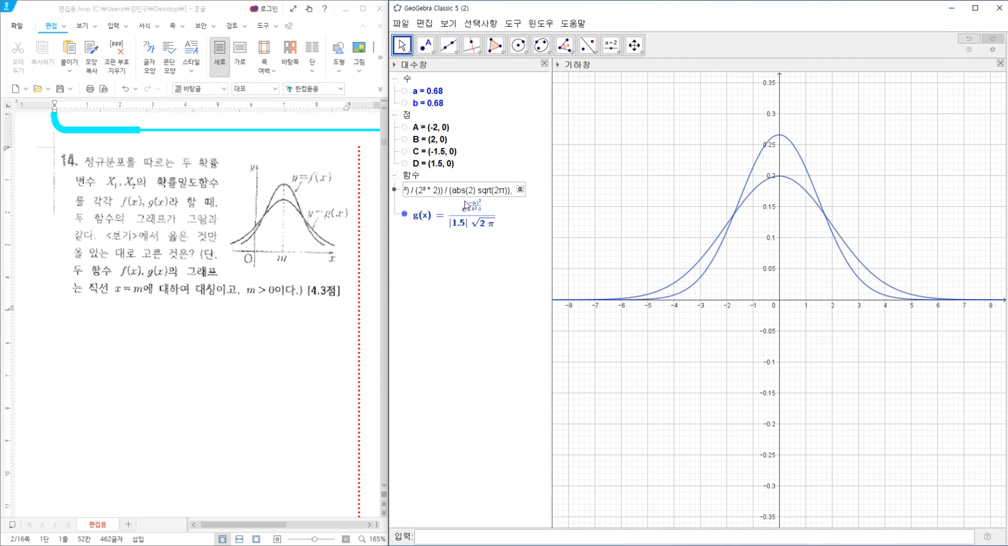
pyautogui.write('-4<x')
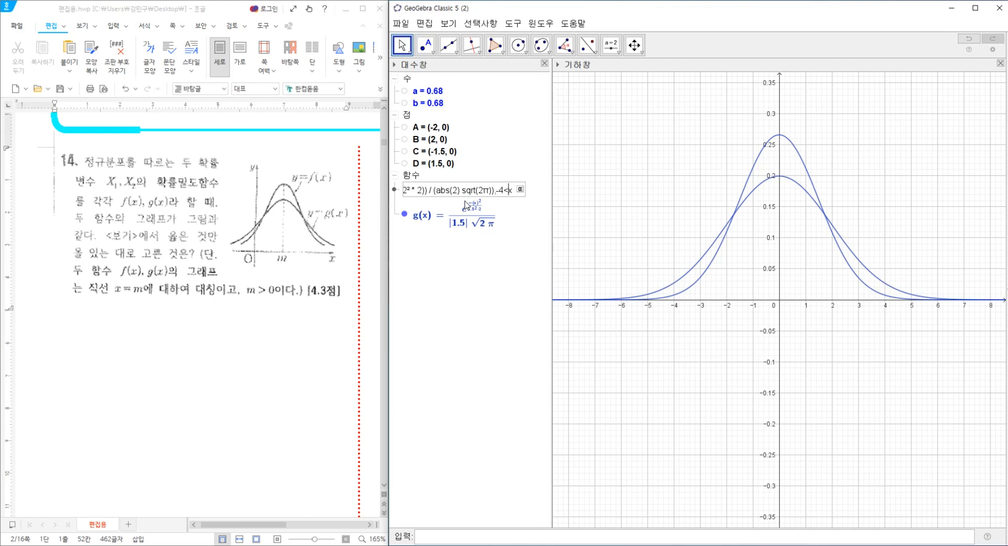
pyautogui.write('=x<=')
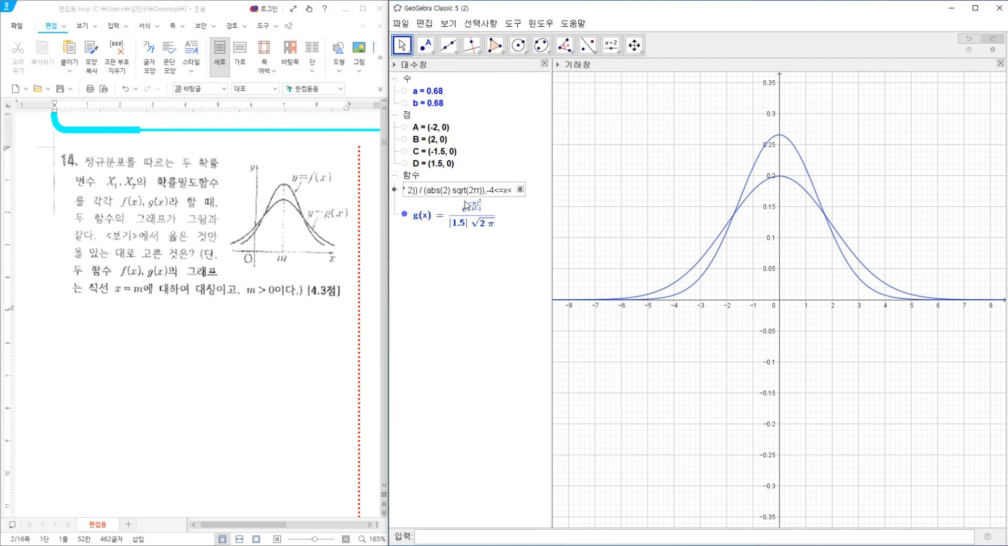
pyautogui.write('4')
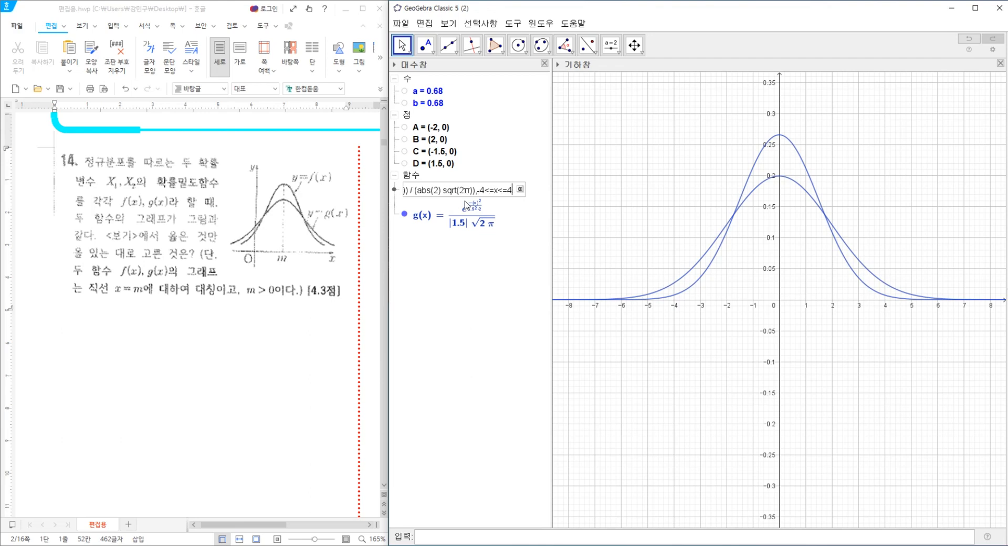
pyautogui.press('Return')
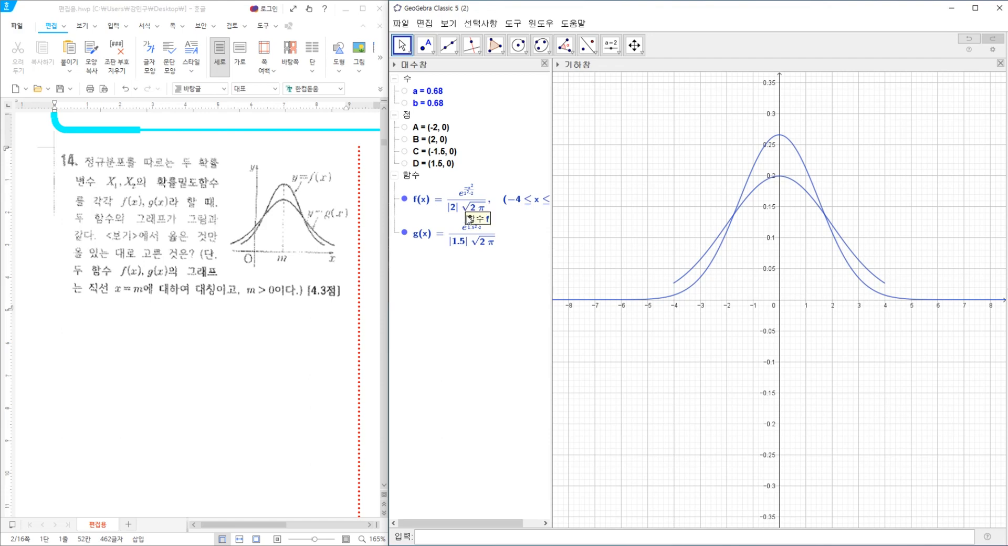
# - Restrict the function g(x) to the domain -4<=x<=4
pyautogui.doubleClick(470, 231)
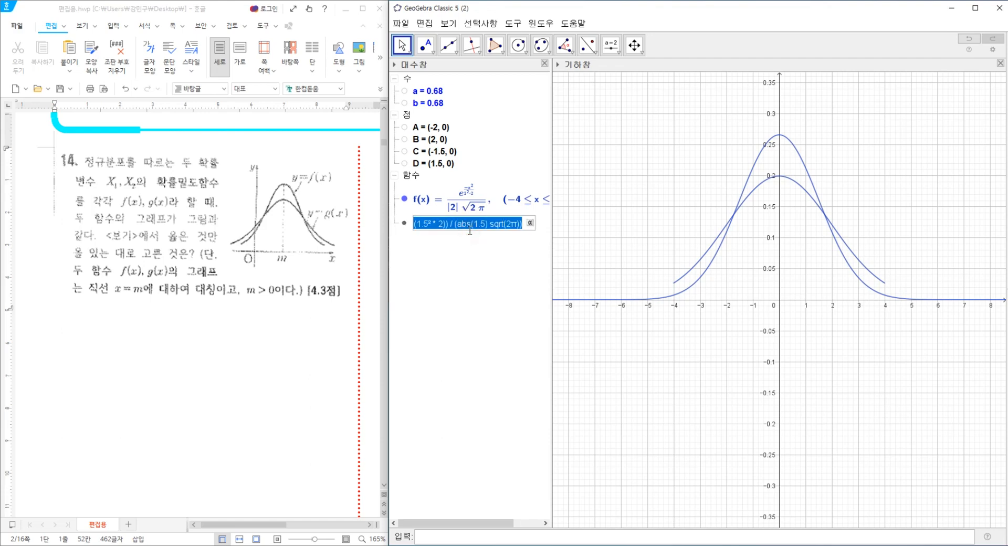
pyautogui.press('Right')
pyautogui.write(',-')
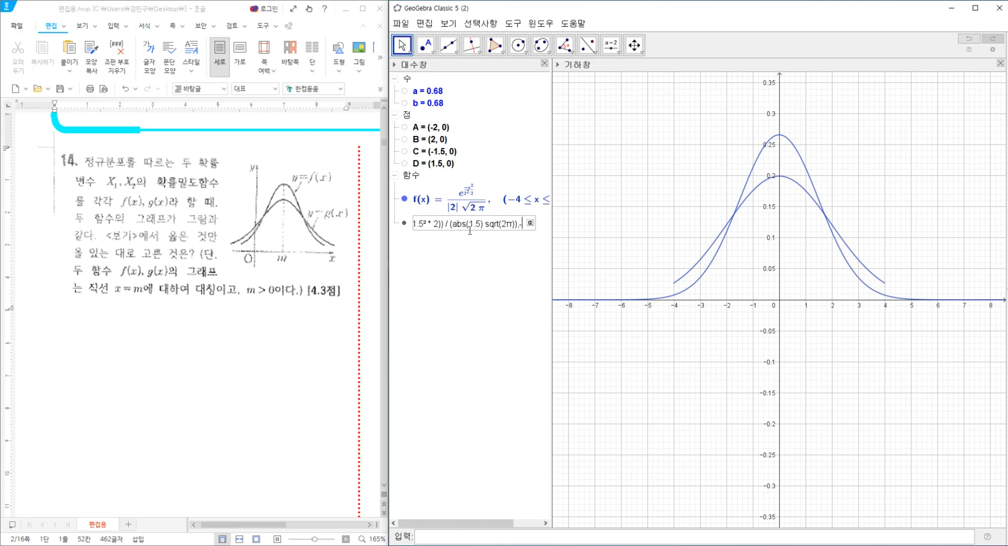
pyautogui.write('4<=x<=4')
pyautogui.press('Return')
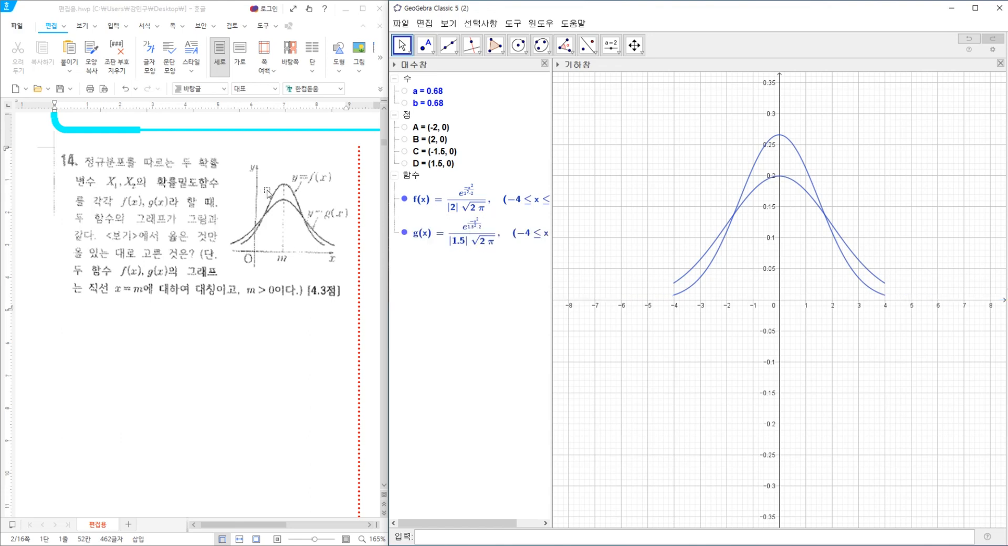
# - Change the domain limits of f(x) to -3.5 ≤ x ≤ 3.5
pyautogui.doubleClick(470, 205)
pyautogui.press('Left')
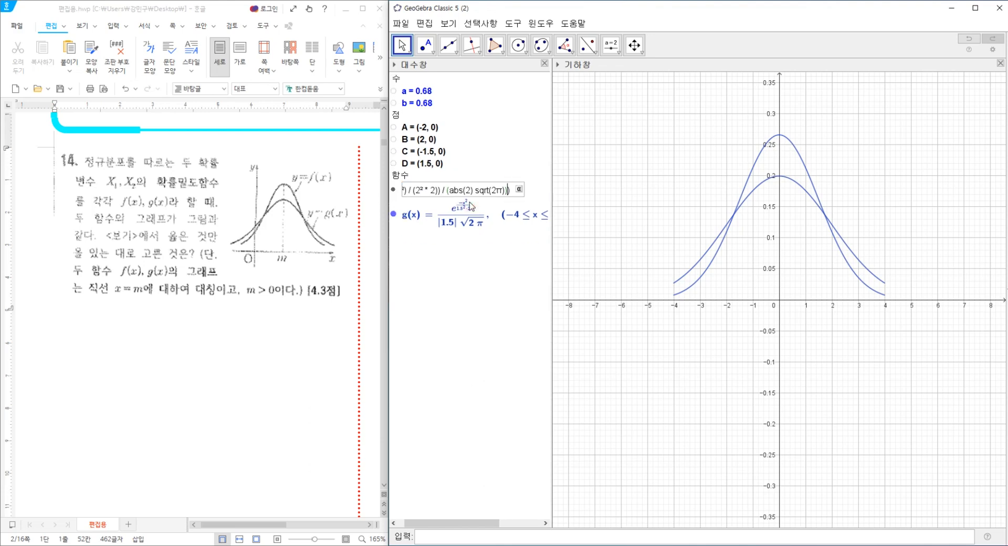
pyautogui.press('Left')
pyautogui.press('Left')
pyautogui.press('Left')
pyautogui.press('Left')
pyautogui.press('Left')
pyautogui.press('Left')
pyautogui.press('Left')
pyautogui.press('Left')
pyautogui.press('Left')
pyautogui.press('Left')
pyautogui.press('Left')
pyautogui.press('Left')
pyautogui.press('Left')
pyautogui.press('Left')
pyautogui.press('Left')
pyautogui.press('Left')
pyautogui.press('Left')
pyautogui.press('Left')
pyautogui.press('Left')
pyautogui.press('Left')
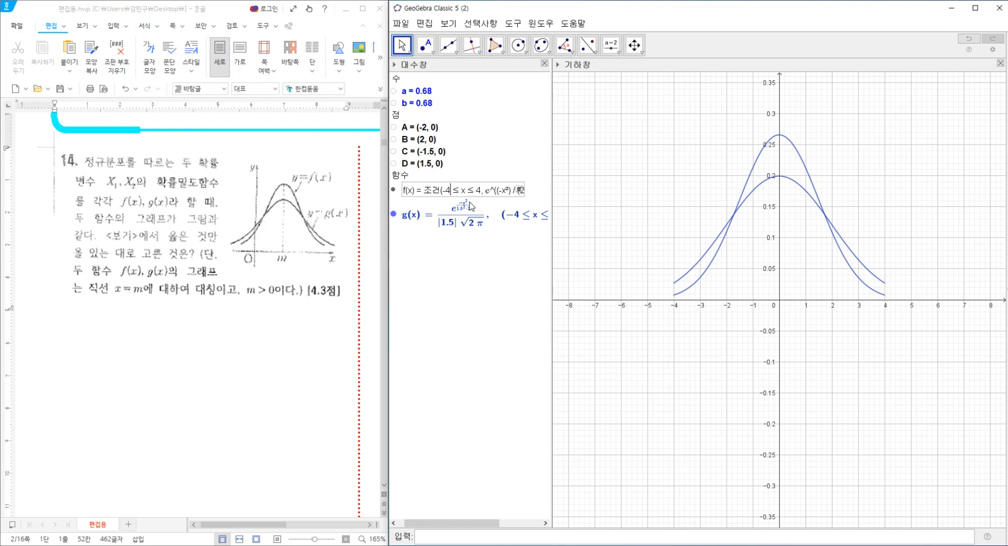
pyautogui.press('BackSpace')
pyautogui.write('3.5')
pyautogui.press('BackSpace')
pyautogui.write('3.5')
pyautogui.press('Return')
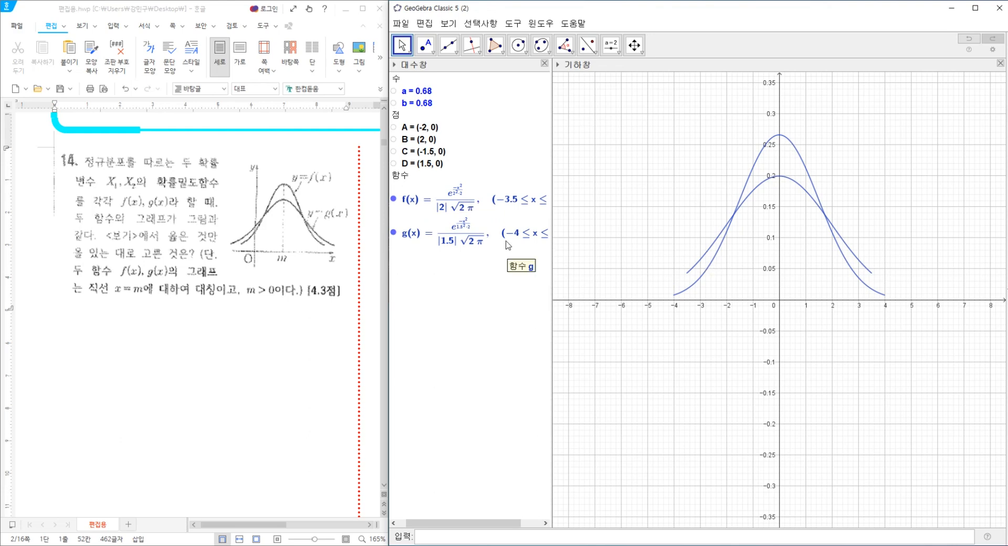
# - Undo the last domain change of f(x)
pyautogui.hotkey('ctrl', 'z')
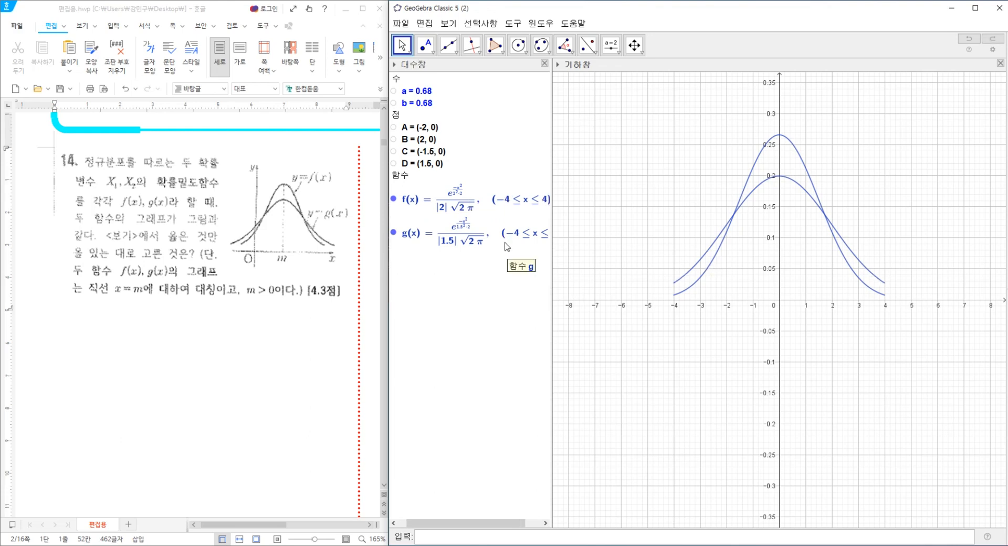
# - Change the domain limits of g(x) to -3.5 ≤ x ≤ 3.5
pyautogui.click(498, 239)
pyautogui.click(449, 223)
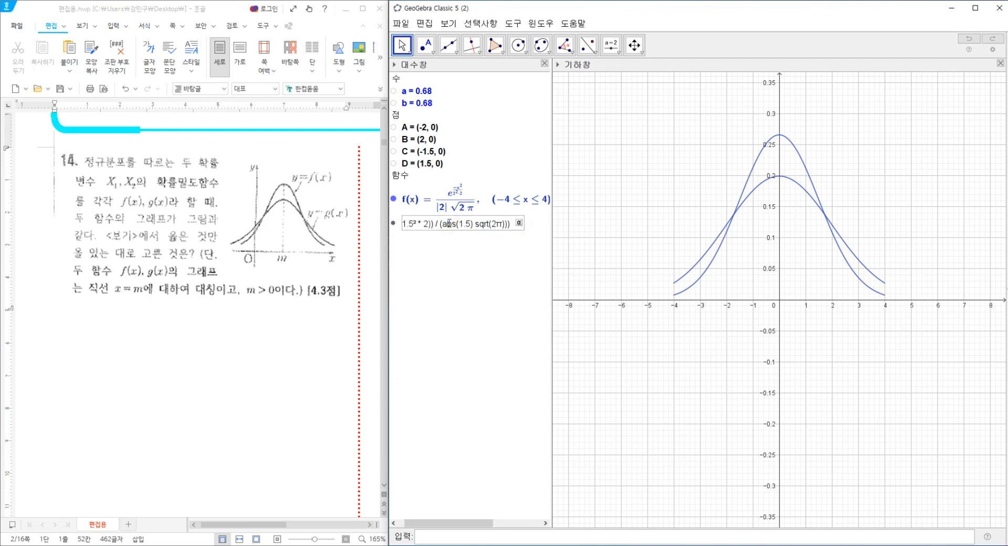
pyautogui.press('Left')
pyautogui.press('Left')
pyautogui.press('Left')
pyautogui.press('Left')
pyautogui.press('Left')
pyautogui.press('Left')
pyautogui.press('Left')
pyautogui.press('Left')
pyautogui.press('Left')
pyautogui.press('Left')
pyautogui.press('Left')
pyautogui.press('Left')
pyautogui.press('Left')
pyautogui.press('Left')
pyautogui.press('Left')
pyautogui.press('Left')
pyautogui.press('Left')
pyautogui.press('Left')
pyautogui.press('Left')
pyautogui.press('Left')
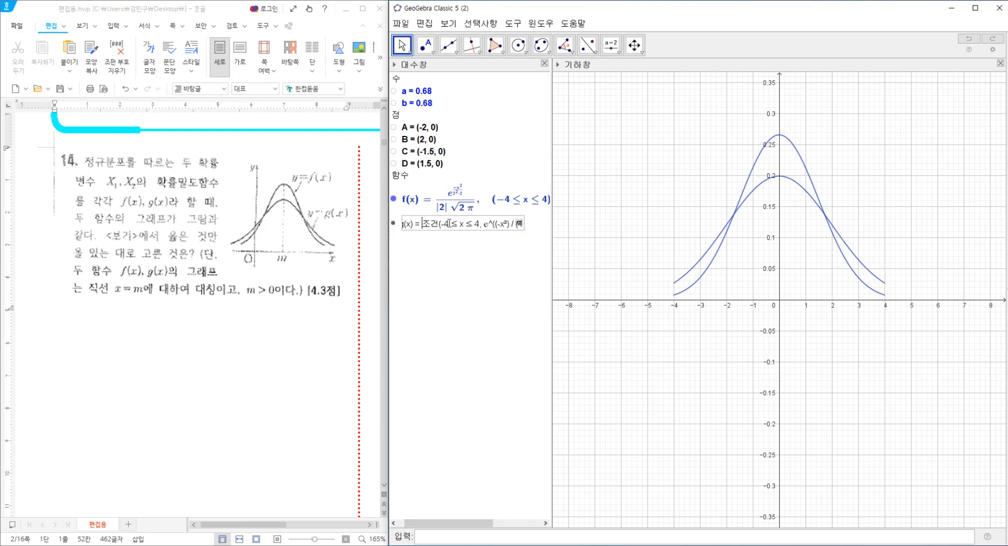
pyautogui.press('BackSpace')
pyautogui.write('3.5')
pyautogui.press('BackSpace')
pyautogui.write('3.5')
pyautogui.press('Return')
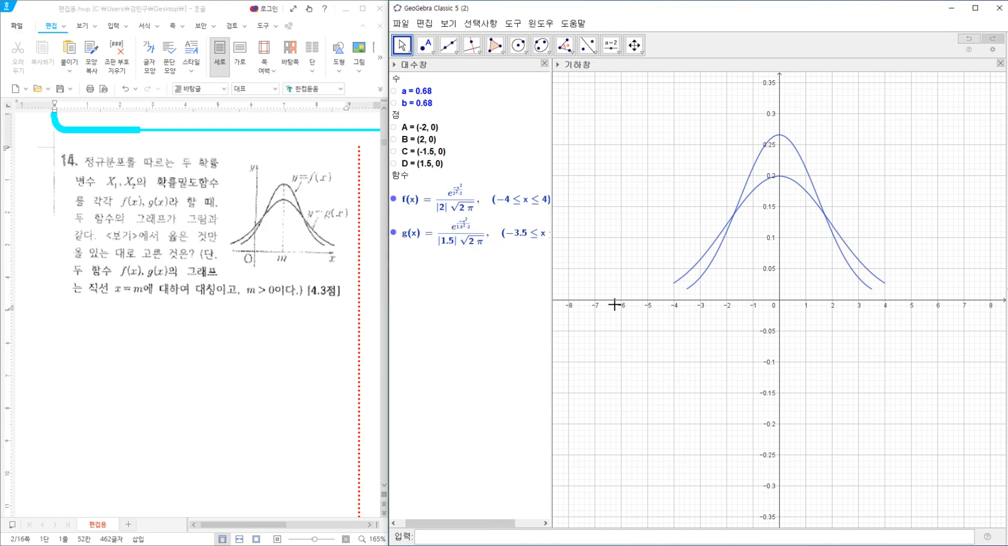
# - Narrow the domain of g(x) to -3 ≤ x ≤ 3
pyautogui.doubleClick(516, 229)
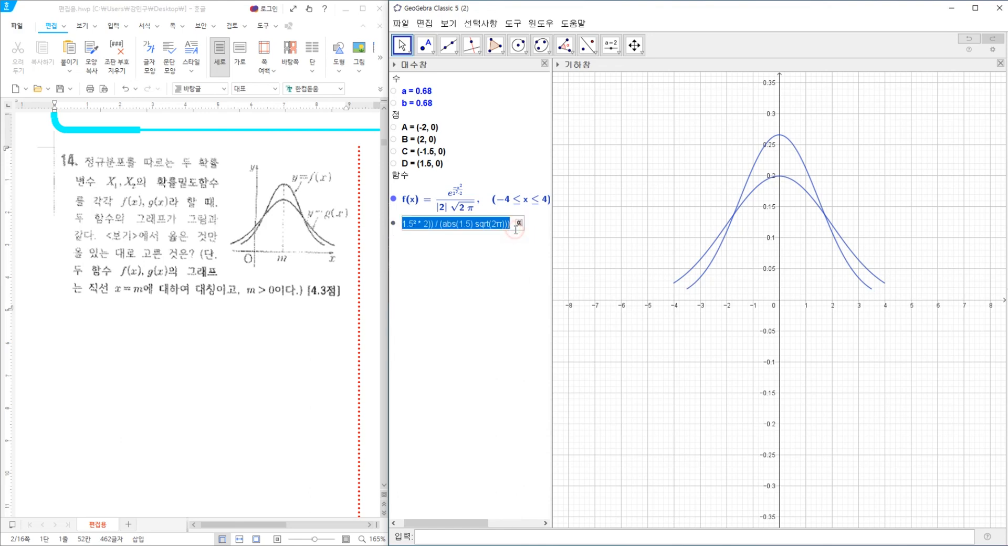
pyautogui.click(430, 224)
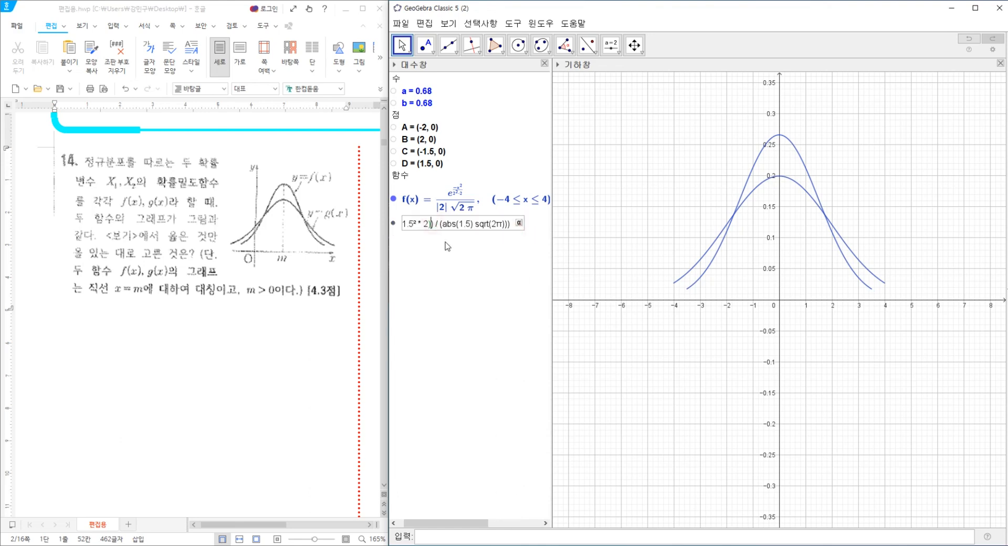
pyautogui.press('Left')
pyautogui.press('Left')
pyautogui.press('Left')
pyautogui.press('Left')
pyautogui.press('Left')
pyautogui.press('Left')
pyautogui.press('Left')
pyautogui.press('Left')
pyautogui.press('Left')
pyautogui.press('Left')
pyautogui.press('Left')
pyautogui.press('Left')
pyautogui.press('Left')
pyautogui.press('Left')
pyautogui.press('Left')
pyautogui.press('Left')
pyautogui.press('Left')
pyautogui.press('Left')
pyautogui.press('Left')
pyautogui.press('Left')
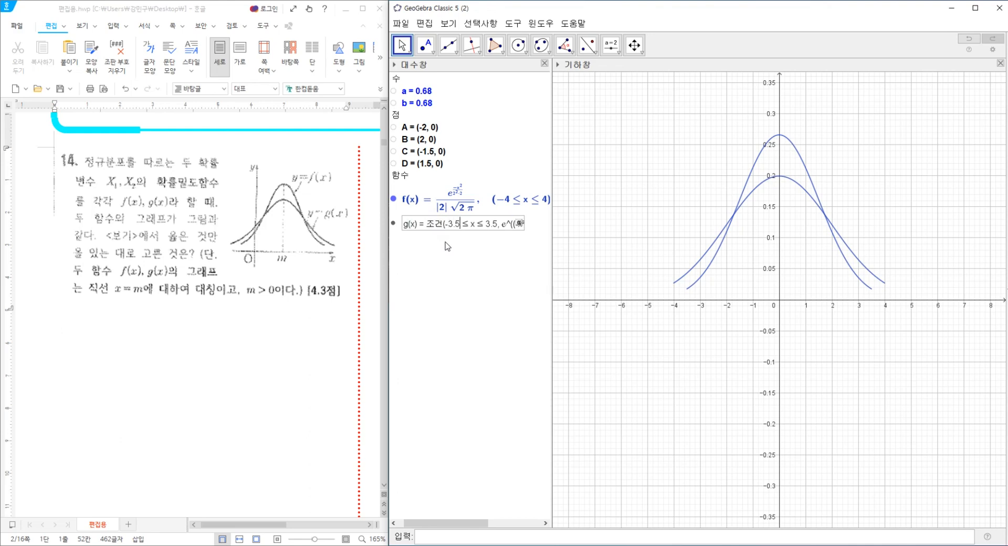
pyautogui.press('BackSpace')
pyautogui.press('BackSpace')
pyautogui.press('BackSpace')
pyautogui.press('BackSpace')
pyautogui.press('Return')
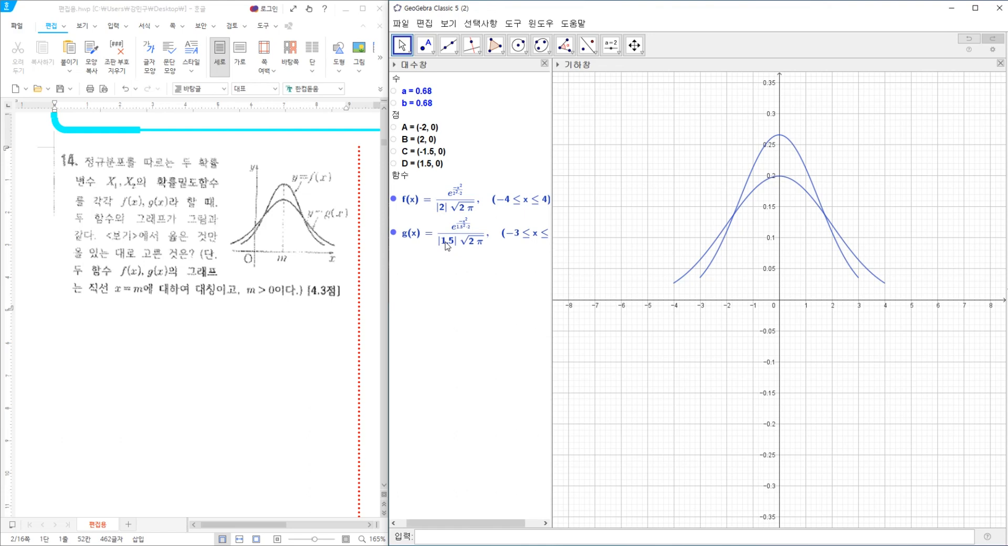
# - Set the domain of g(x) to -3.2 ≤ x ≤ 3.2
pyautogui.doubleClick(446, 245)
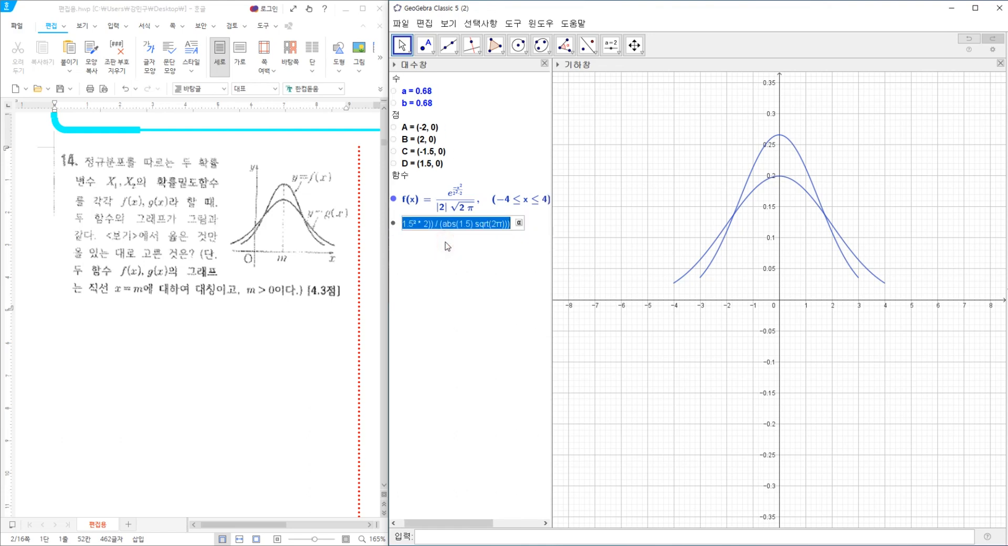
pyautogui.press('Left')
pyautogui.press('Left')
pyautogui.press('Left')
pyautogui.press('Left')
pyautogui.press('Left')
pyautogui.press('Left')
pyautogui.press('Left')
pyautogui.press('Left')
pyautogui.press('Left')
pyautogui.press('Left')
pyautogui.press('Left')
pyautogui.press('Left')
pyautogui.press('Left')
pyautogui.press('Left')
pyautogui.press('Left')
pyautogui.press('Left')
pyautogui.press('Left')
pyautogui.press('Left')
pyautogui.press('Left')
pyautogui.press('Left')
pyautogui.press('Left')
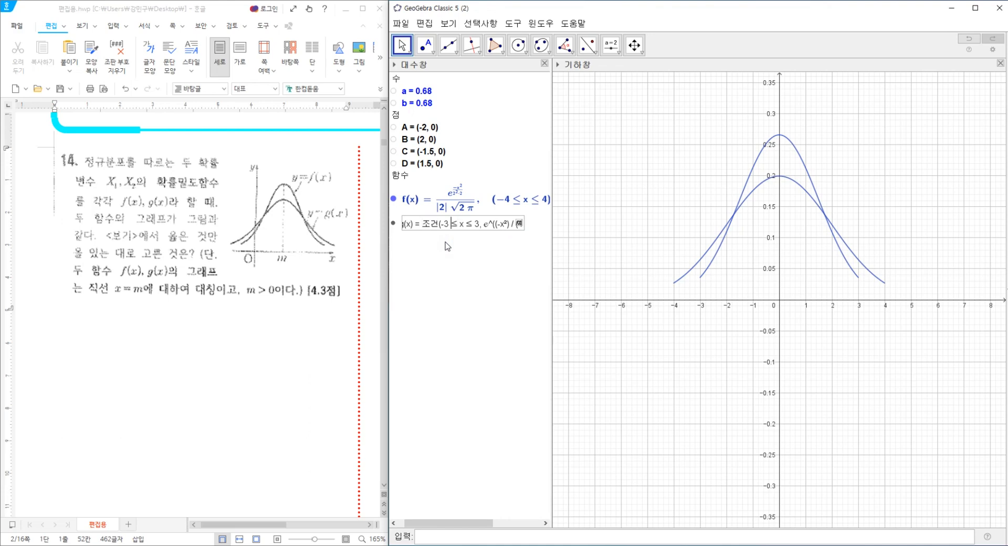
pyautogui.write('.2')
pyautogui.write('.2')
pyautogui.press('Return')
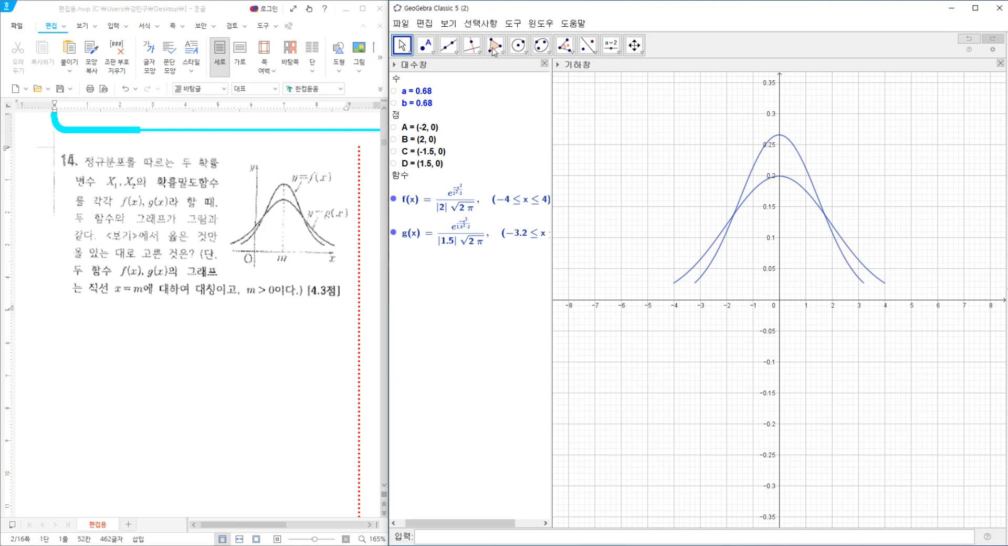
pyautogui.click(426, 45)
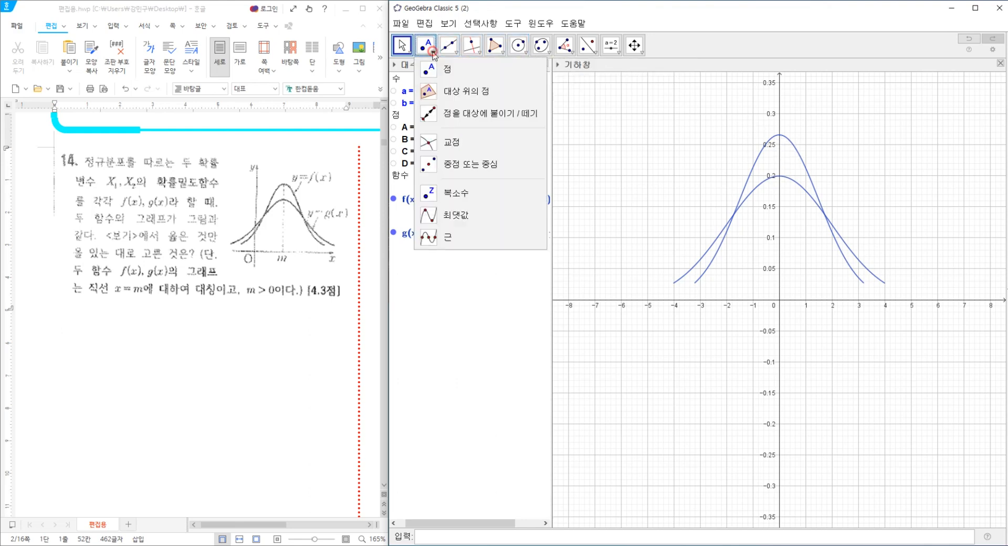
pyautogui.click(453, 143)
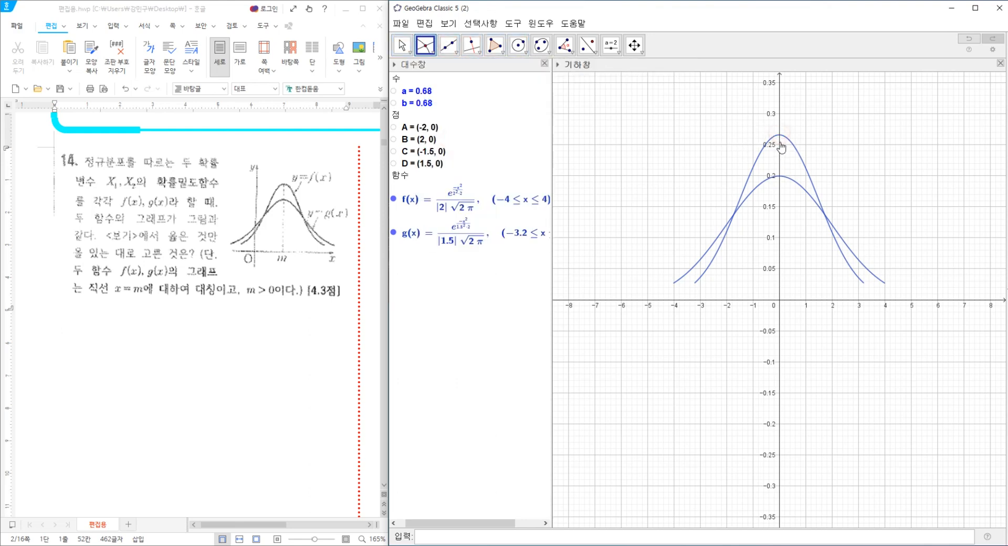
pyautogui.press('Escape')
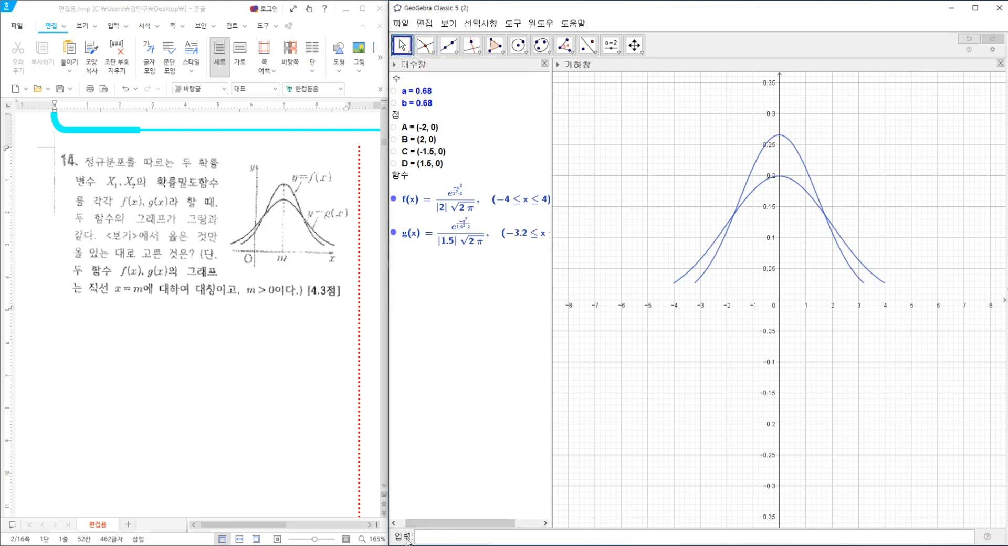
# - Create a point at (0, f(0)) and redefine it as (0, g(0)), the peak of the taller curve
pyautogui.click(426, 536)
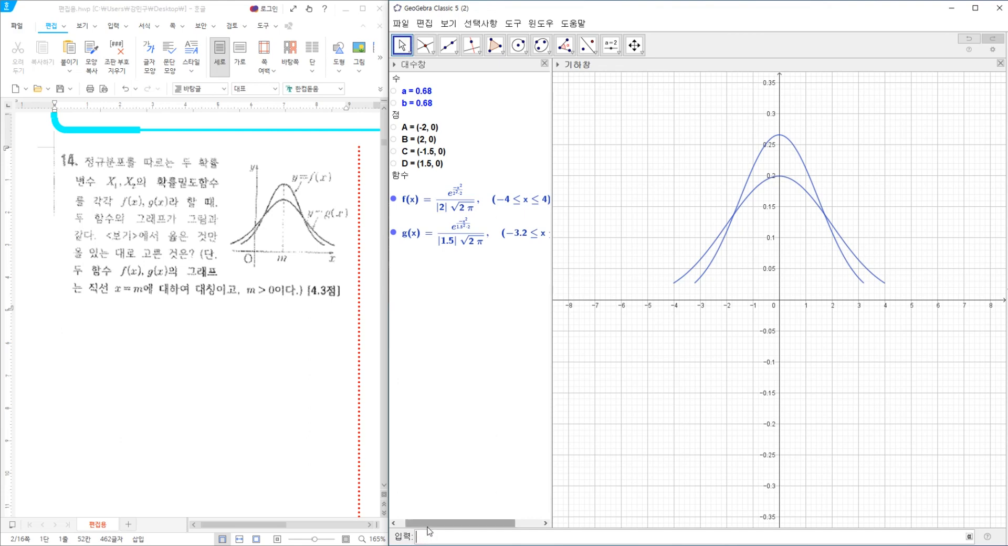
pyautogui.write('(0,f(0')
pyautogui.press('Return')
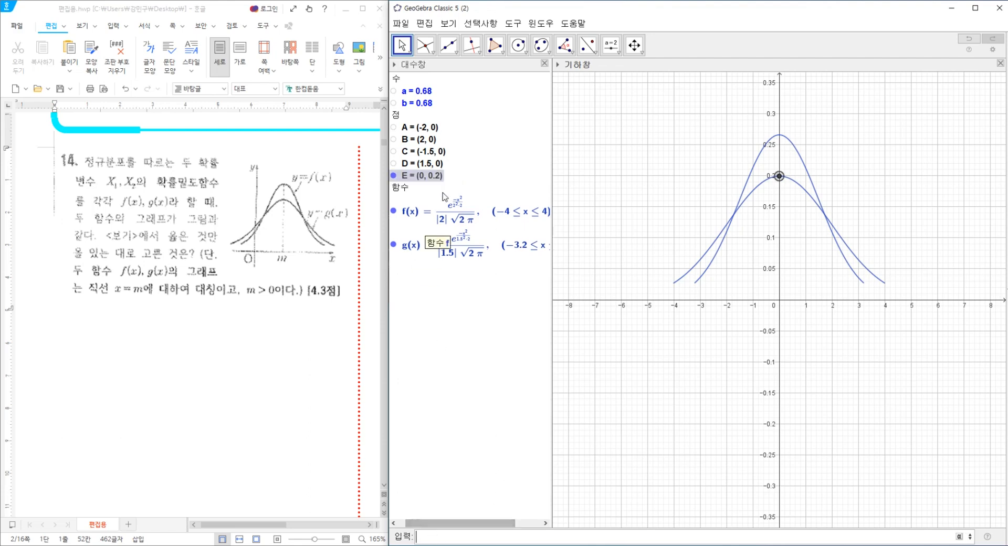
pyautogui.doubleClick(420, 175)
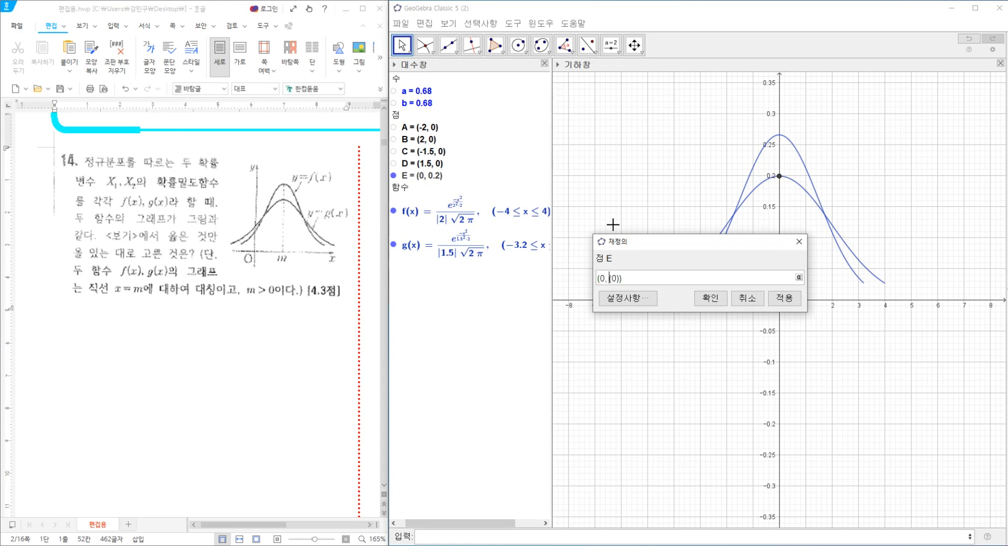
pyautogui.write('g')
pyautogui.press('Return')
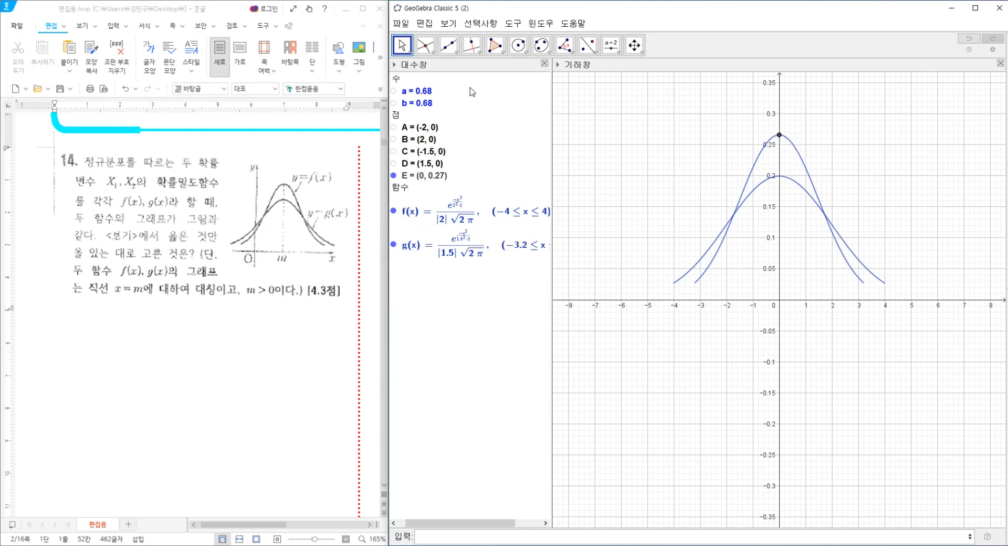
# - Draw a segment from the peak point of the taller curve straight down to the origin
pyautogui.click(450, 44)
pyautogui.click(467, 87)
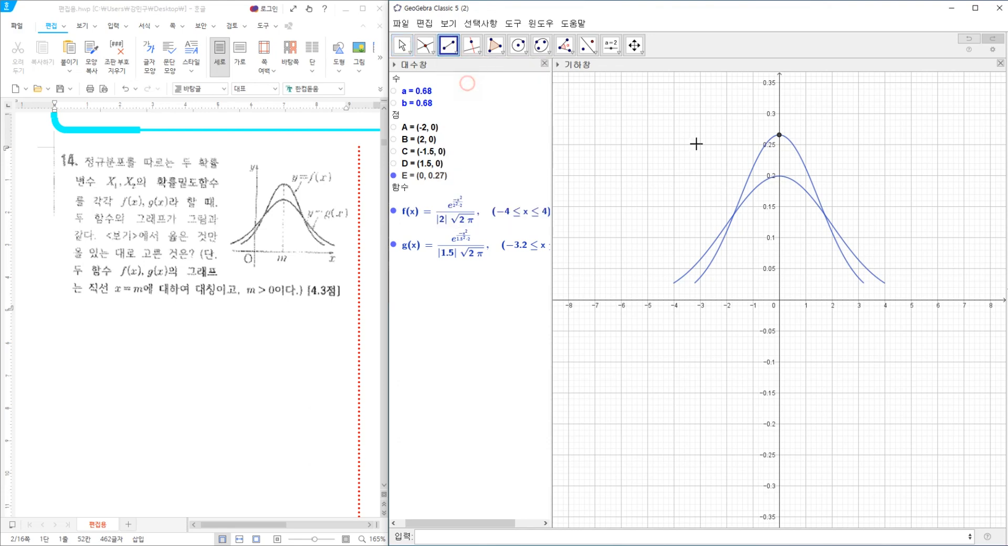
pyautogui.click(780, 136)
pyautogui.click(780, 300)
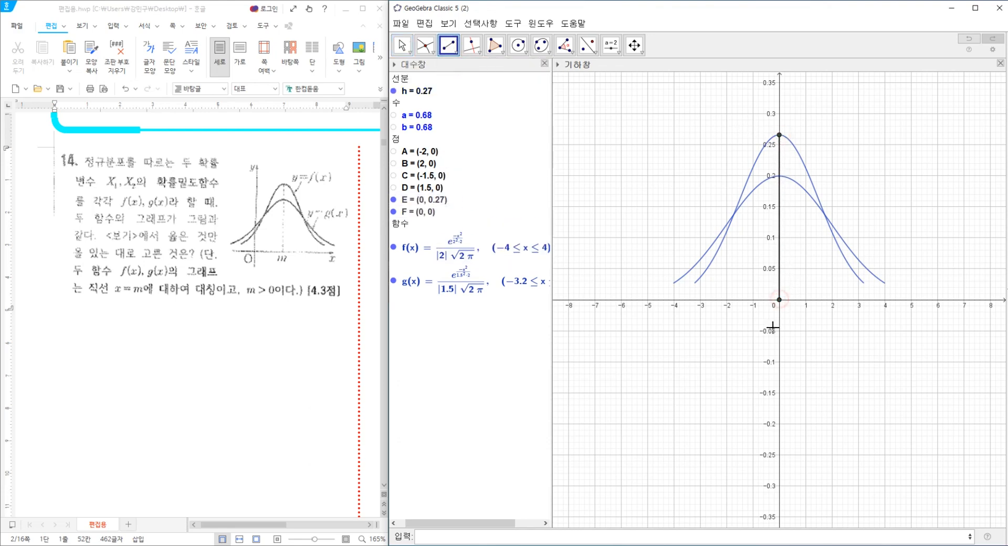
pyautogui.click(402, 45)
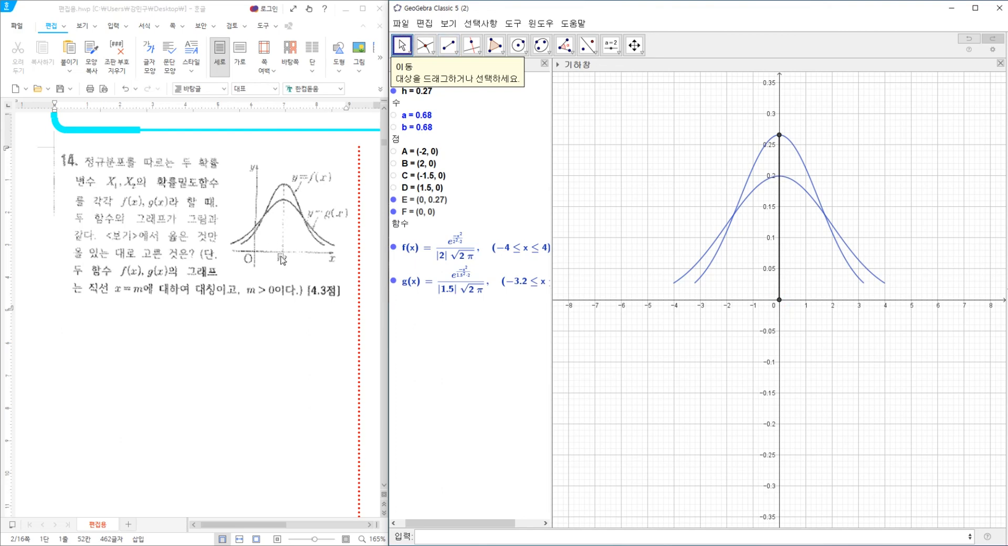
# - Style the vertical segment as a dashed line with thickness 3 and opacity 100
pyautogui.rightClick(779, 266)
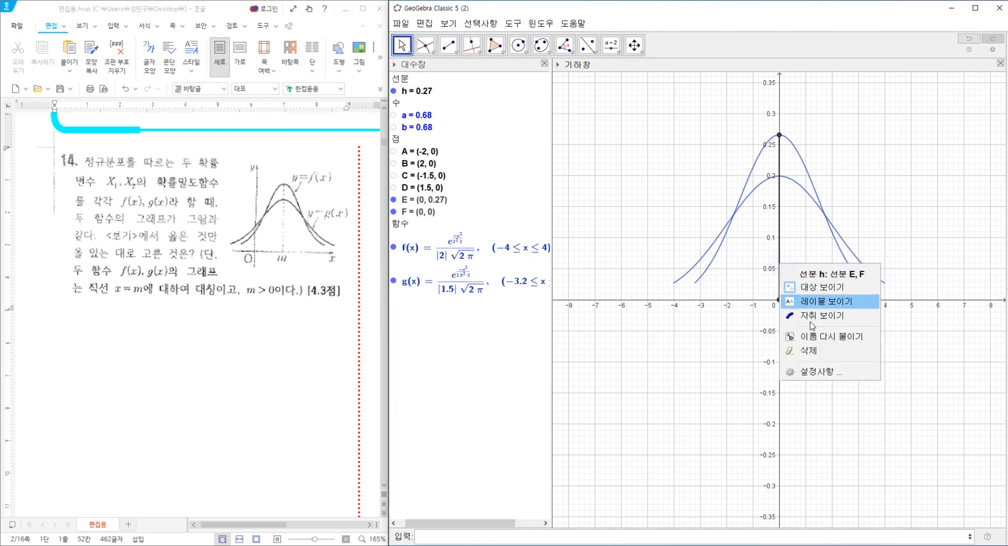
pyautogui.click(822, 372)
pyautogui.click(865, 96)
pyautogui.click(843, 131)
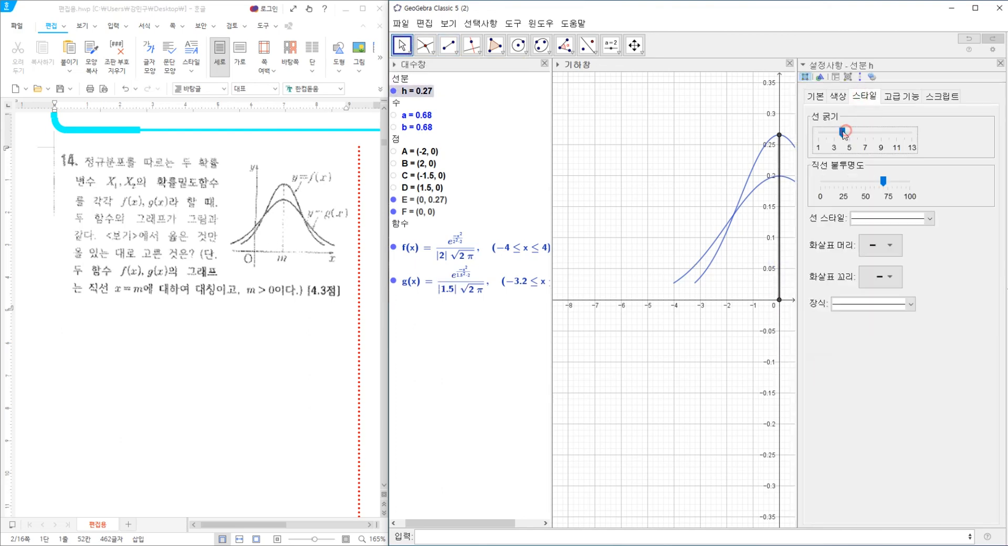
pyautogui.moveTo(844, 133); pyautogui.dragTo(834, 133)
pyautogui.moveTo(884, 181); pyautogui.dragTo(910, 181)
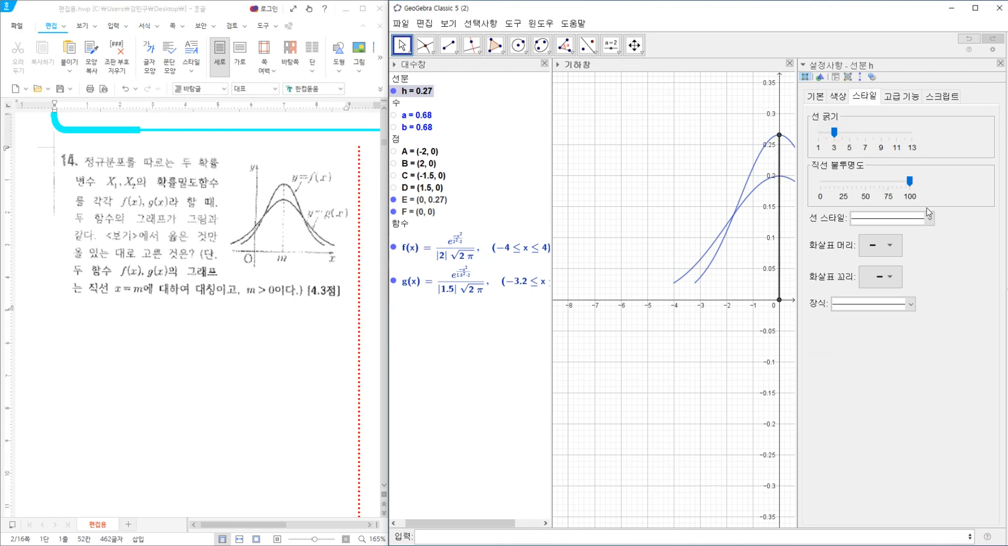
pyautogui.click(929, 217)
pyautogui.click(903, 260)
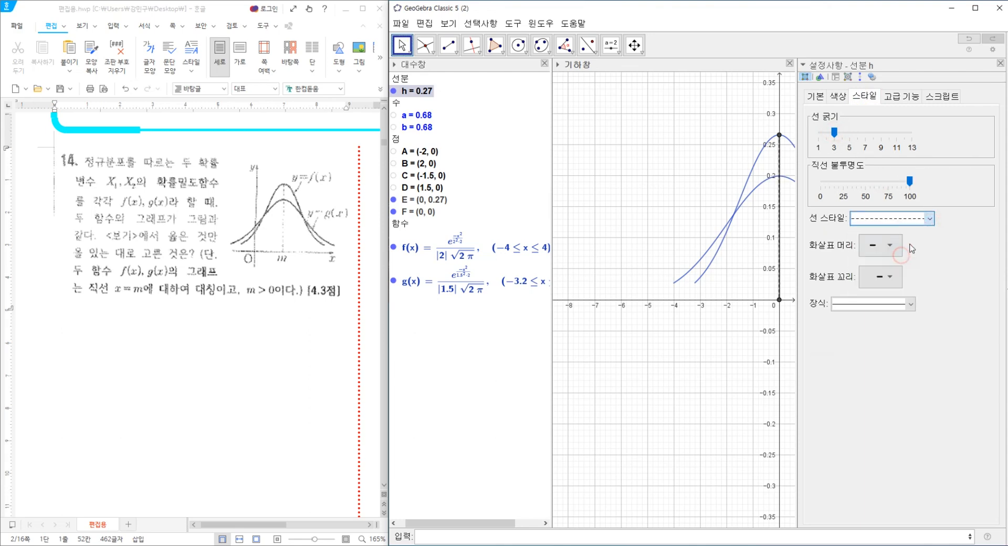
pyautogui.click(1000, 63)
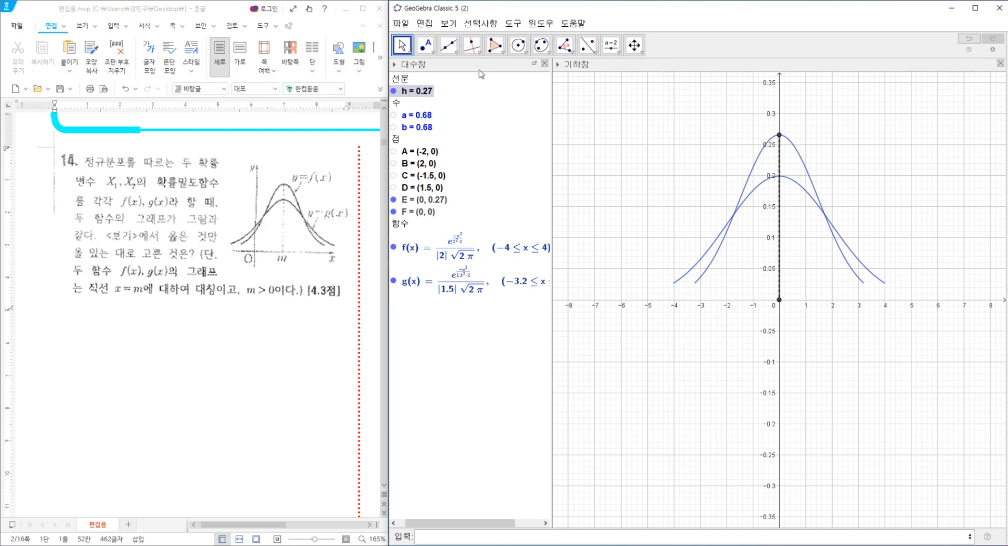
# - Draw a horizontal vector from (-4, 0) to (4, 0) as the figure's x-axis
pyautogui.click(456, 54)
pyautogui.click(459, 192)
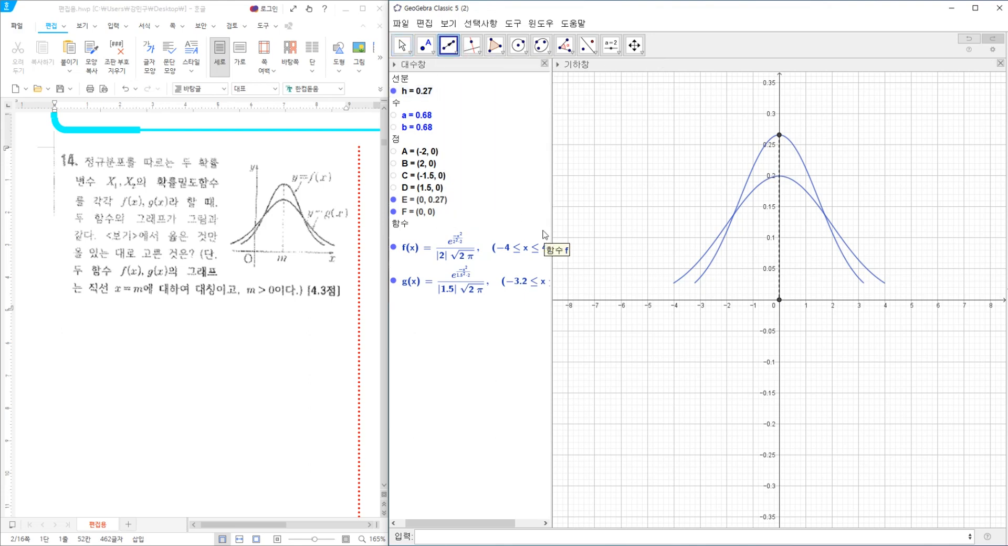
pyautogui.click(674, 300)
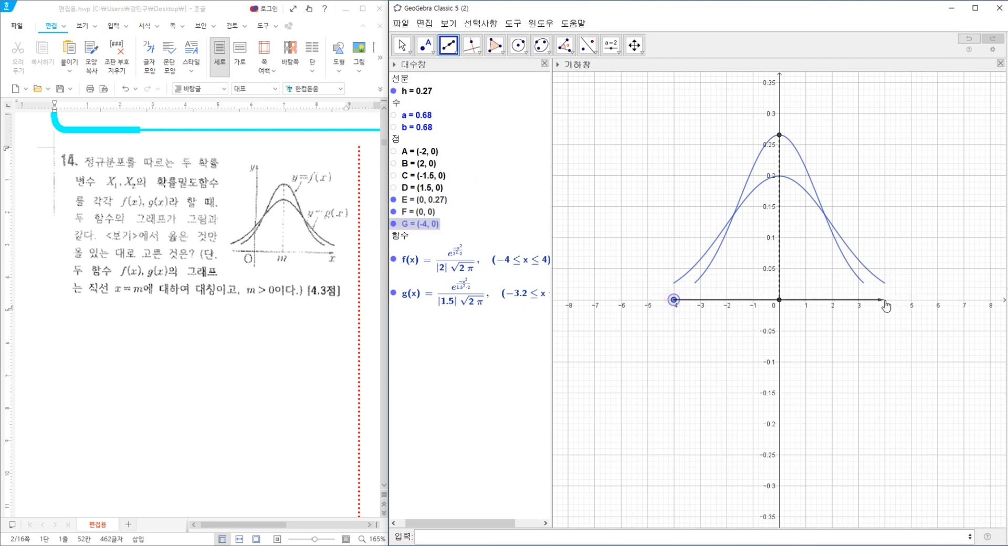
pyautogui.click(885, 301)
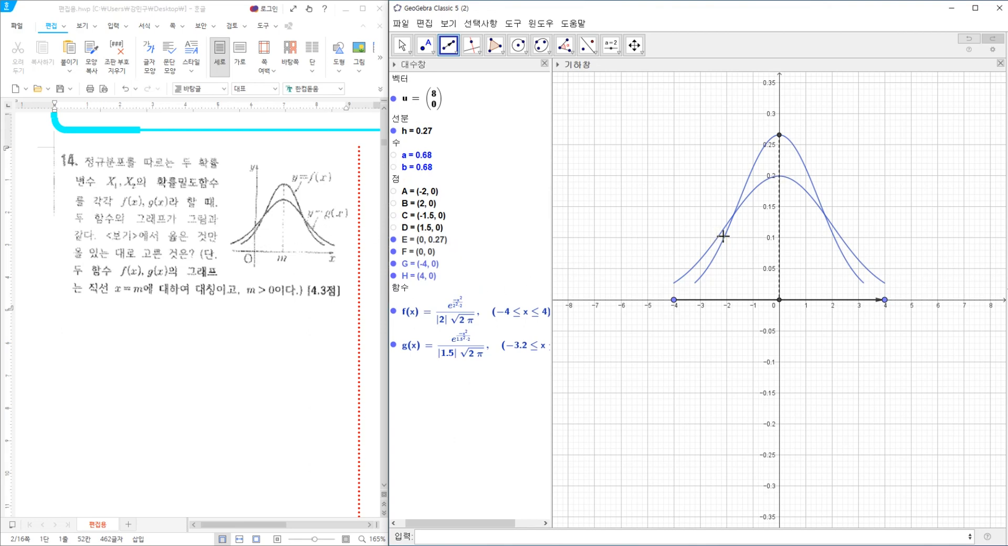
# - Draw a vertical vector from (-2, -0.05) to (-2, 0.3) as the figure's y-axis
pyautogui.click(726, 332)
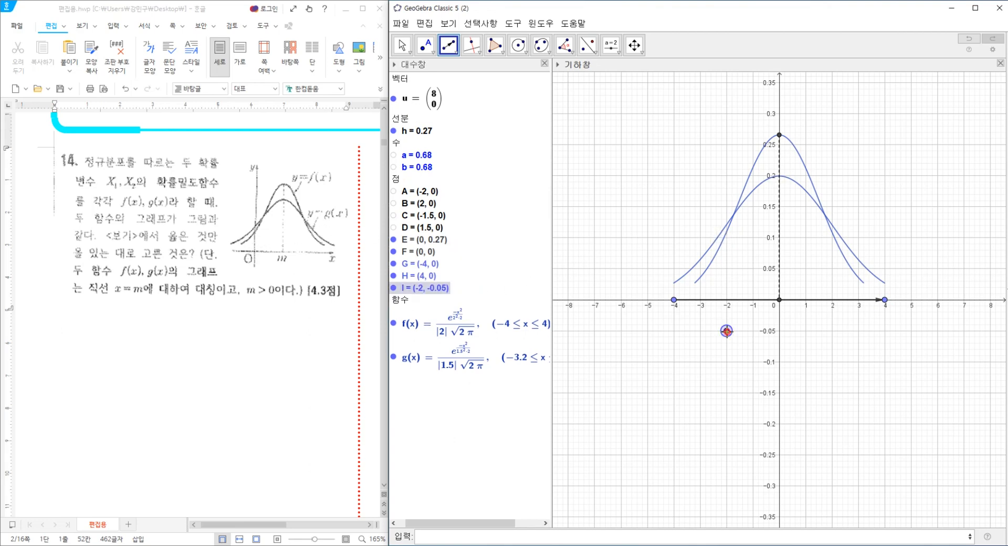
pyautogui.click(726, 114)
pyautogui.click(402, 46)
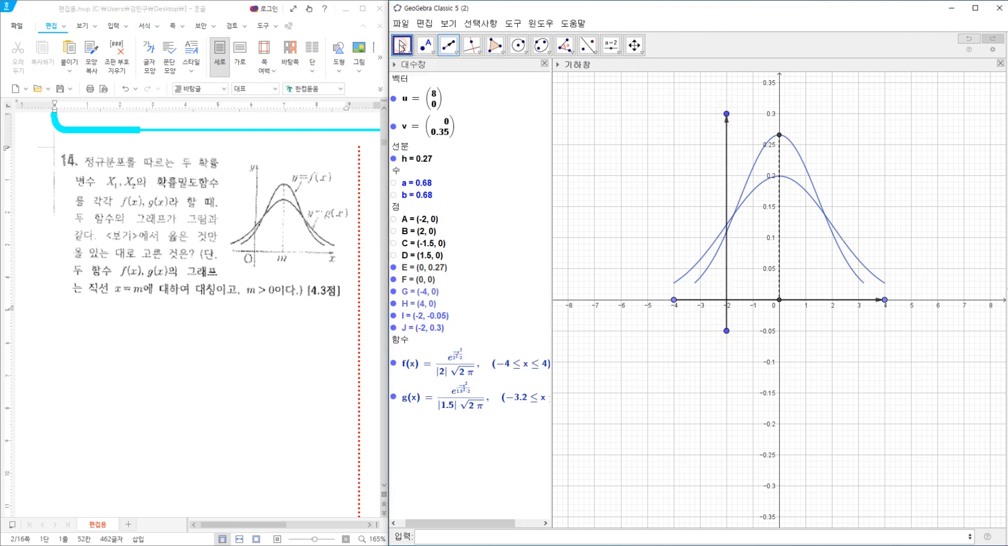
pyautogui.click(400, 46)
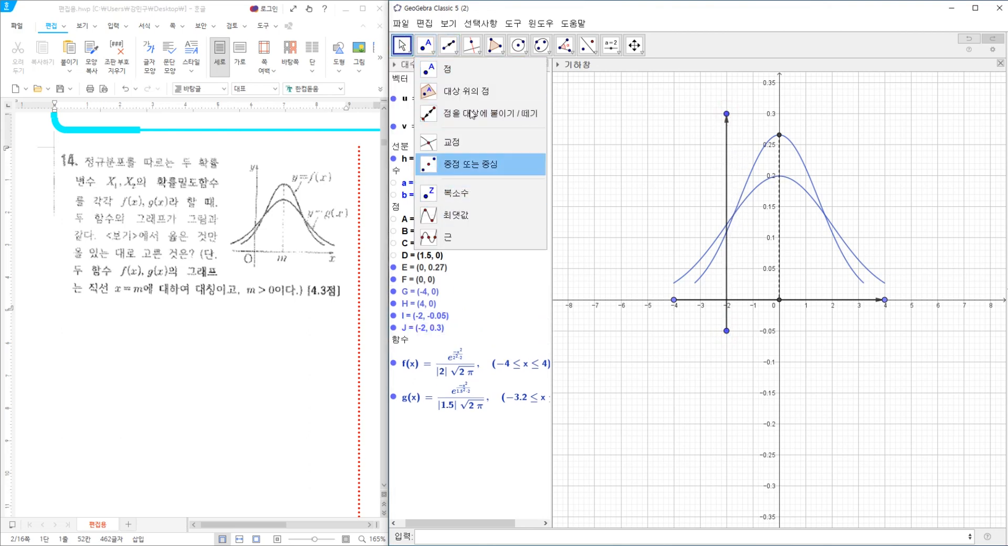
pyautogui.click(401, 48)
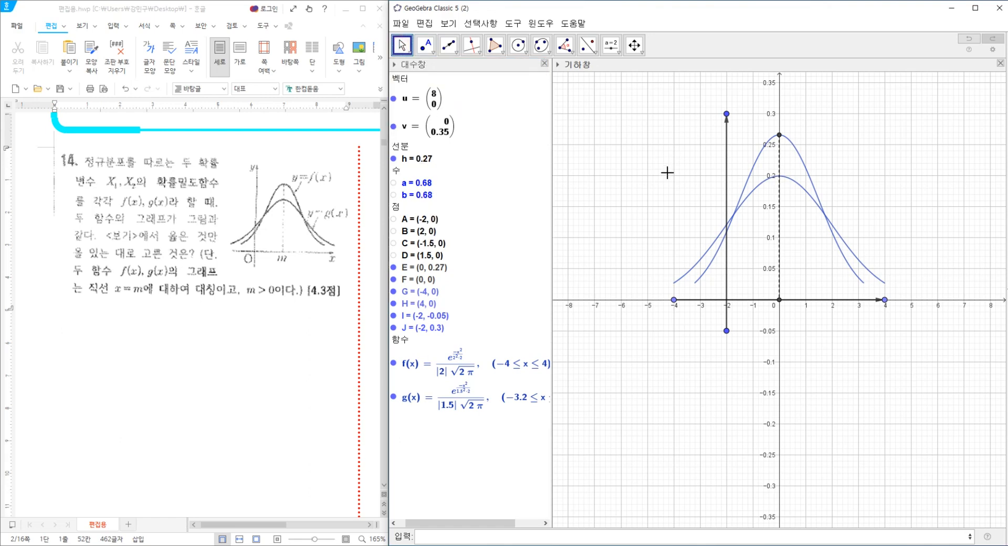
# - Hide the built-in coordinate axes and the grid of the graphics view
pyautogui.rightClick(641, 167)
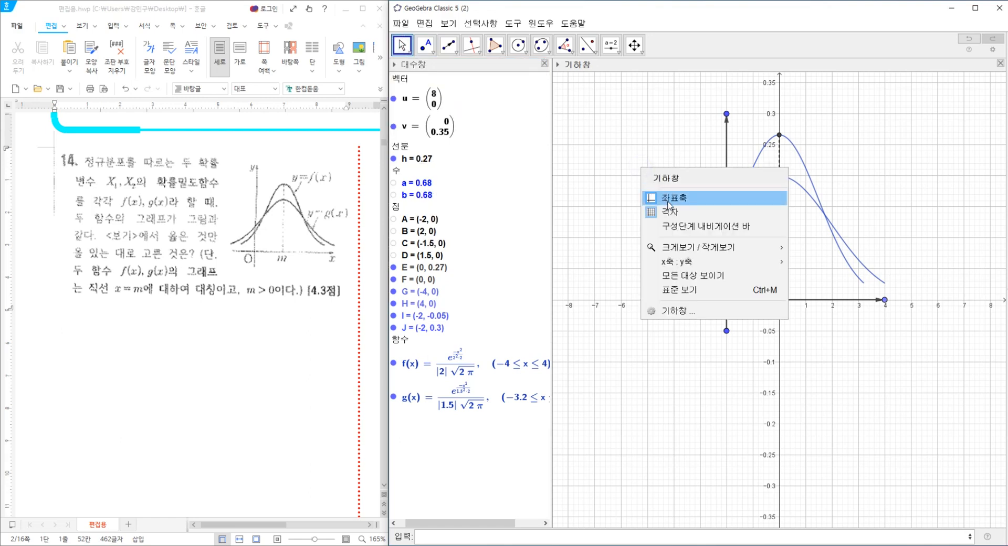
pyautogui.click(665, 198)
pyautogui.rightClick(668, 201)
pyautogui.click(697, 246)
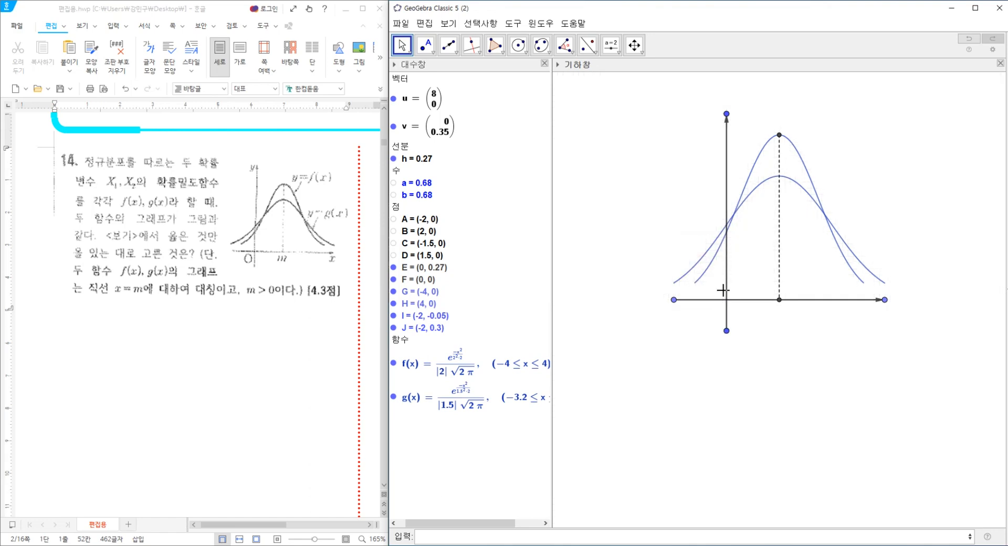
# - Show the built-in coordinate axes and the grid in the graphics view again
pyautogui.rightClick(637, 227)
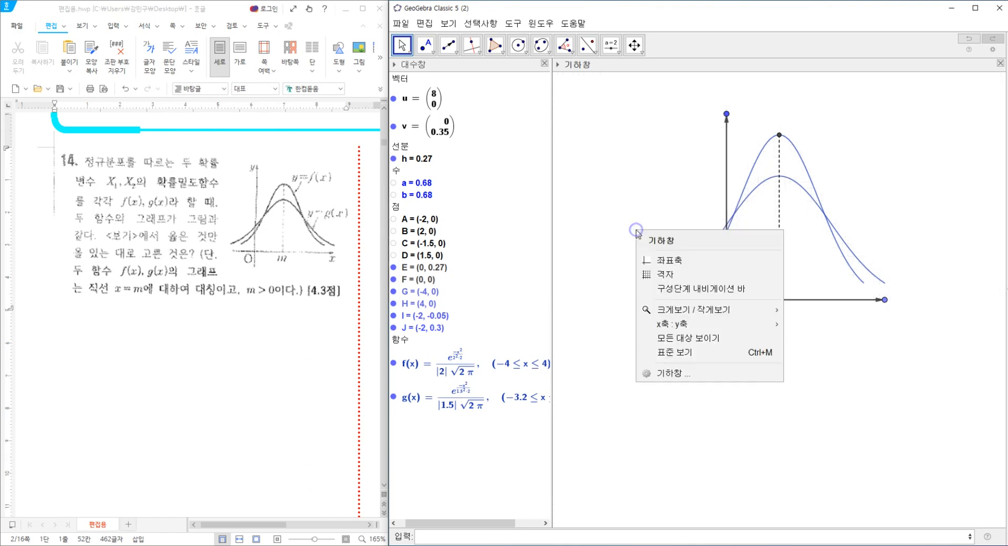
pyautogui.click(665, 198)
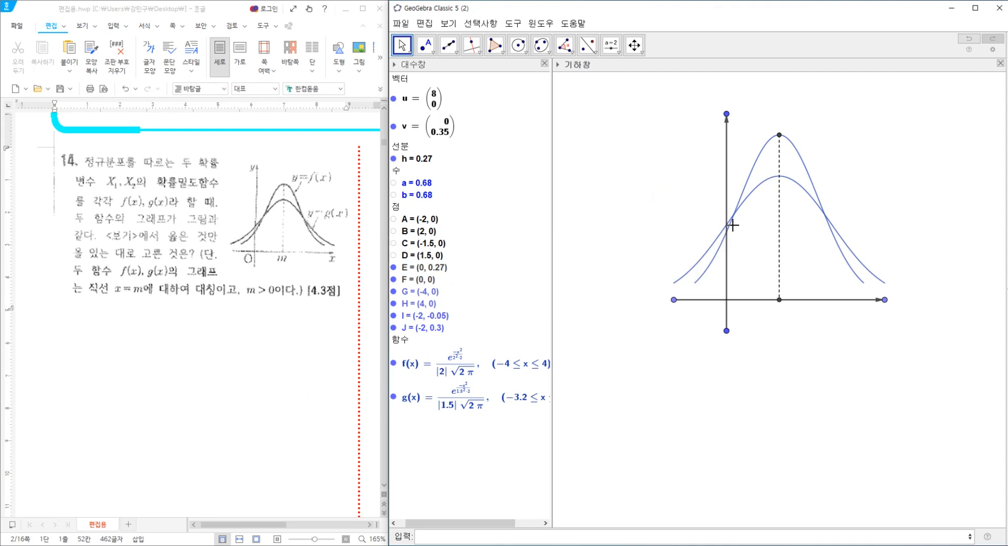
pyautogui.rightClick(633, 176)
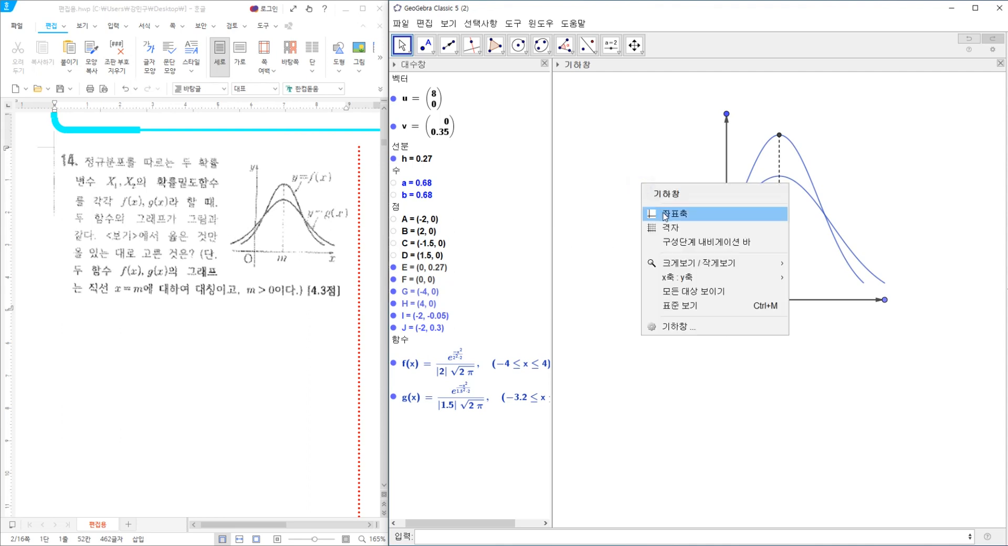
pyautogui.click(651, 215)
pyautogui.rightClick(664, 213)
pyautogui.click(688, 258)
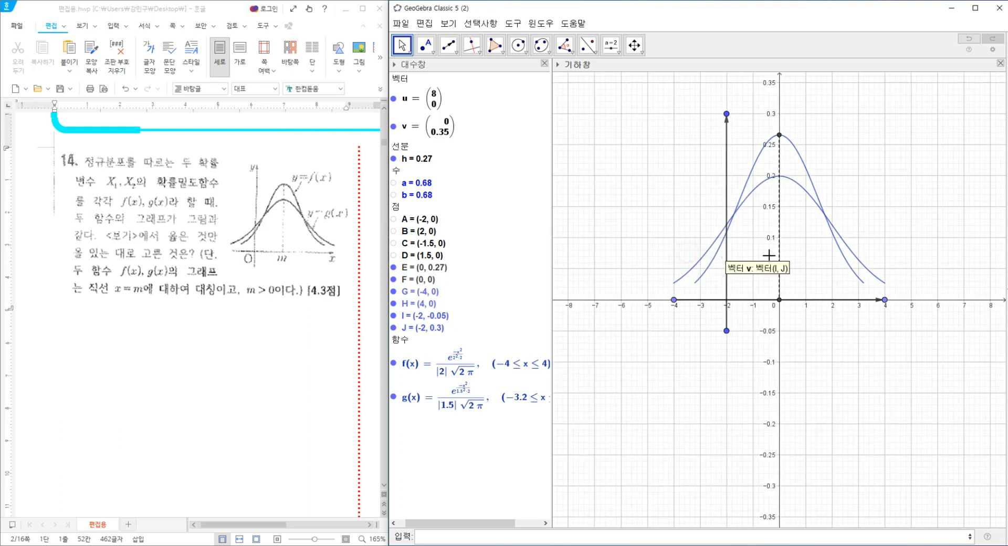
# - Move the y-axis vector so it runs from (-2.5, -0.04) to (-2.5, 0.3)
pyautogui.scroll(1, 780, 260)
pyautogui.scroll(5, 780, 260)
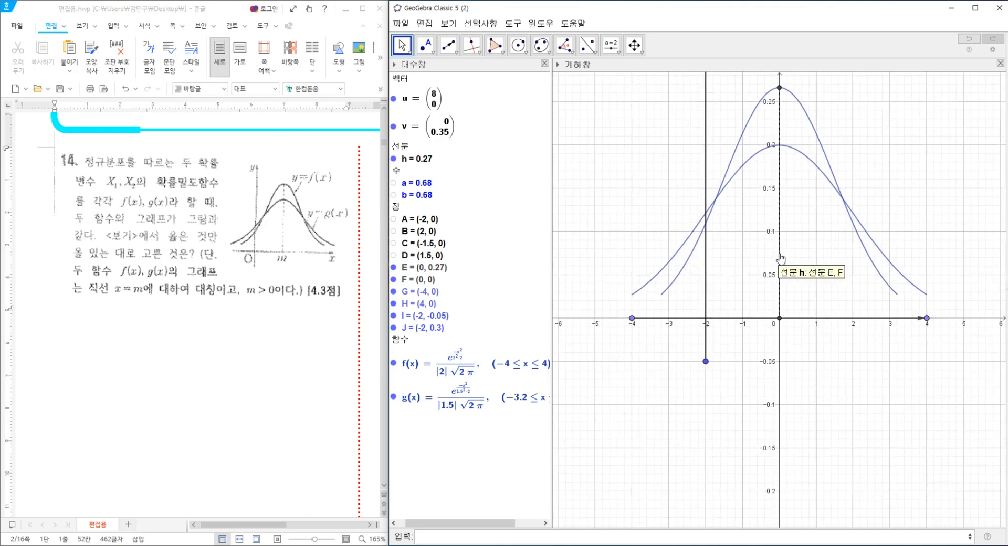
pyautogui.scroll(2, 778, 259)
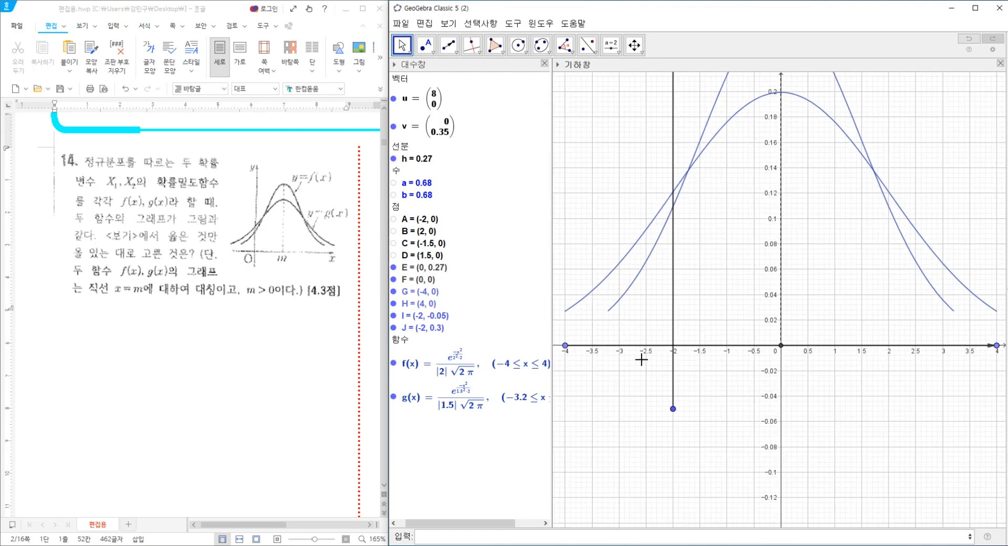
pyautogui.moveTo(674, 410); pyautogui.dragTo(646, 396)
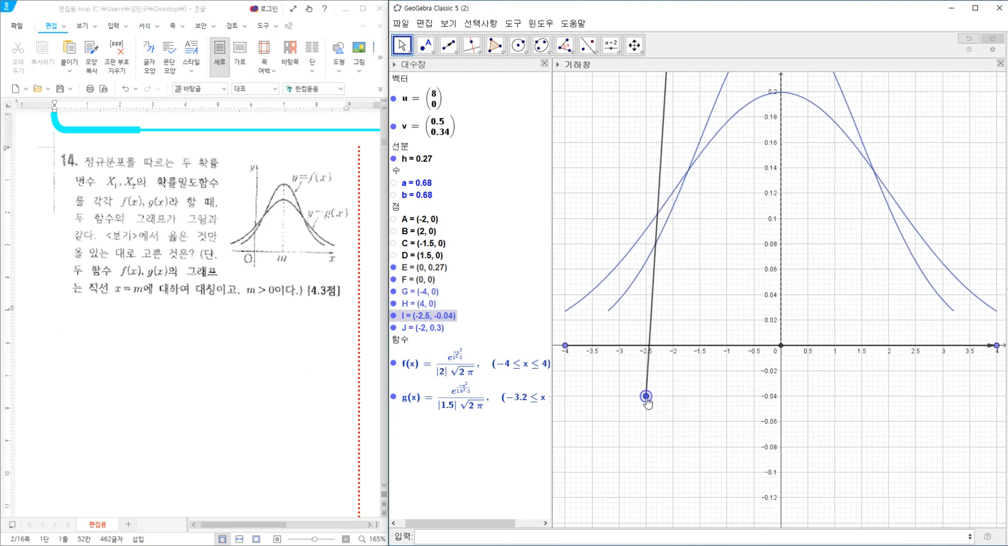
pyautogui.moveTo(688, 310); pyautogui.dragTo(690, 459)
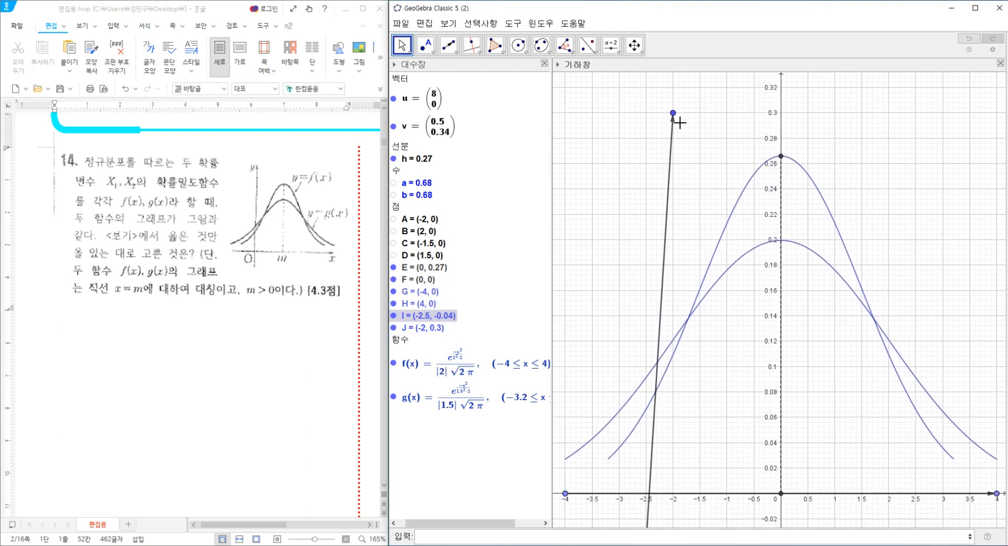
pyautogui.moveTo(674, 113); pyautogui.dragTo(646, 114)
pyautogui.click(678, 159)
# - Compress the y-axis scale so the curves look flatter, keeping the whole figure in view
pyautogui.scroll(-5, 678, 168)
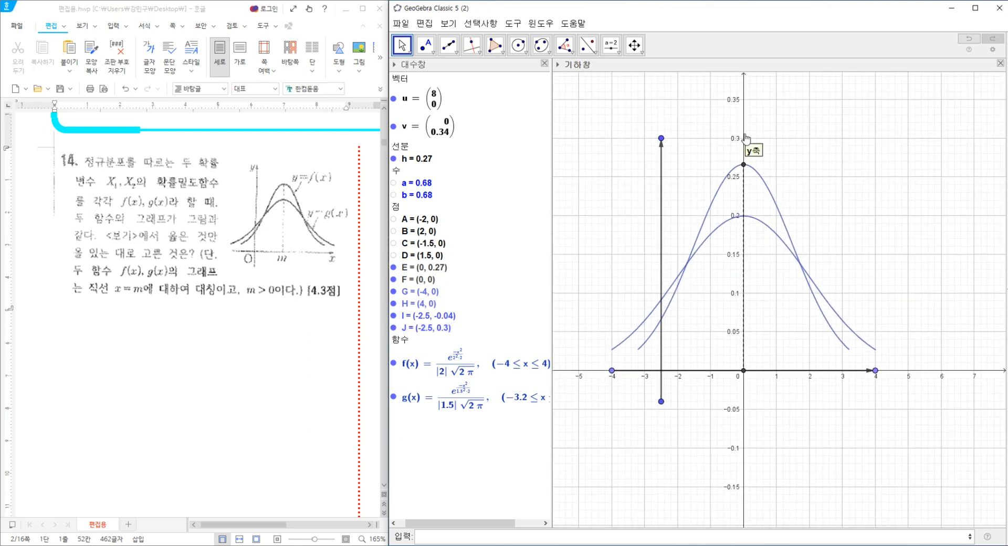
pyautogui.moveTo(744, 138); pyautogui.dragTo(762, 204)
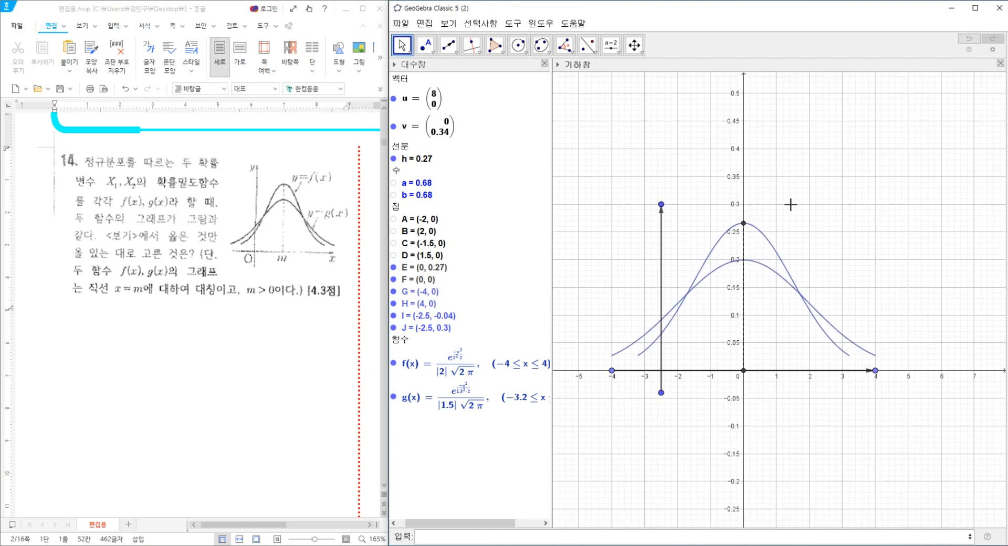
pyautogui.moveTo(828, 223); pyautogui.dragTo(828, 213)
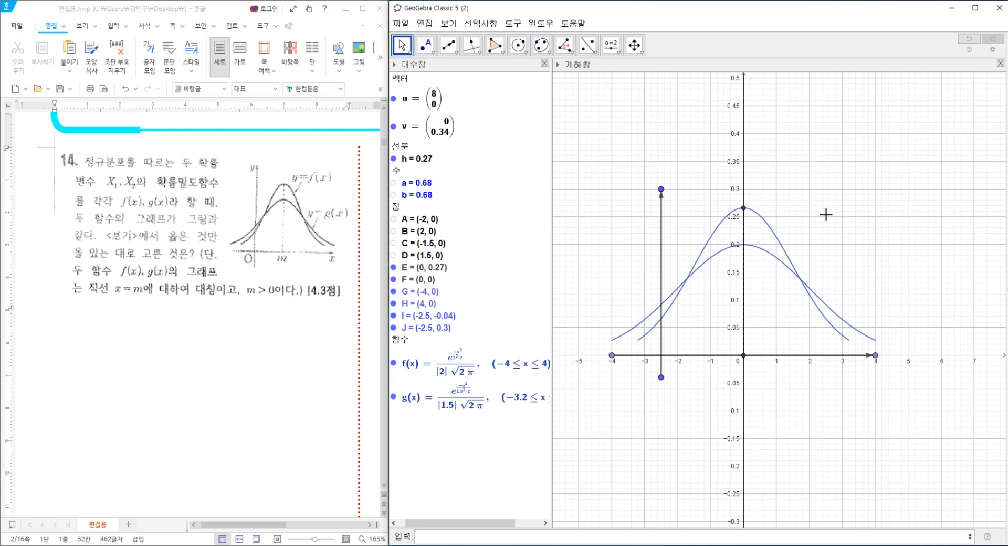
# - Hide the built-in axes and grid so only the drawn figure is displayed
pyautogui.rightClick(826, 215)
pyautogui.click(858, 267)
pyautogui.rightClick(812, 193)
pyautogui.click(838, 231)
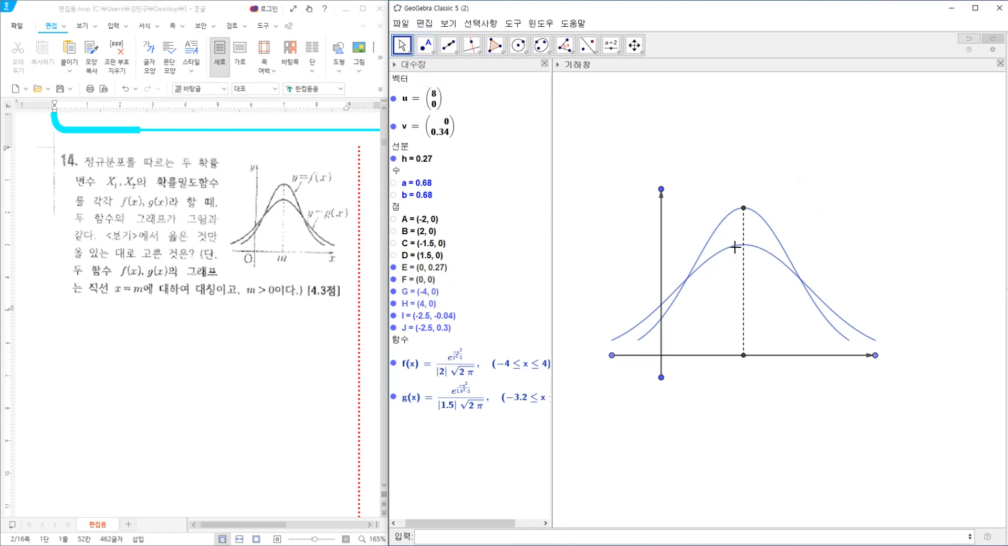
# - Set the line opacity of function f to 100
pyautogui.click(453, 366)
pyautogui.rightClick(453, 367)
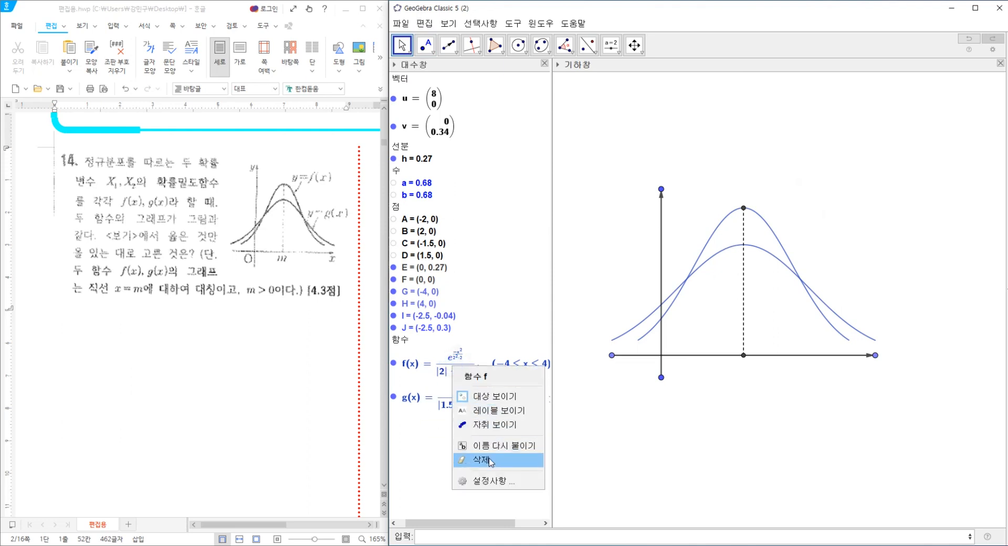
pyautogui.click(497, 482)
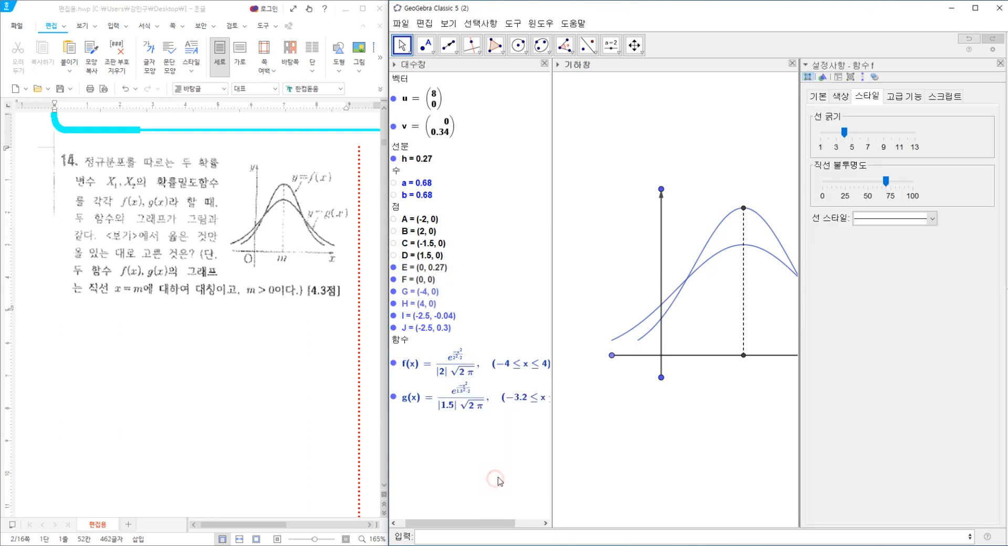
pyautogui.moveTo(894, 183); pyautogui.dragTo(914, 182)
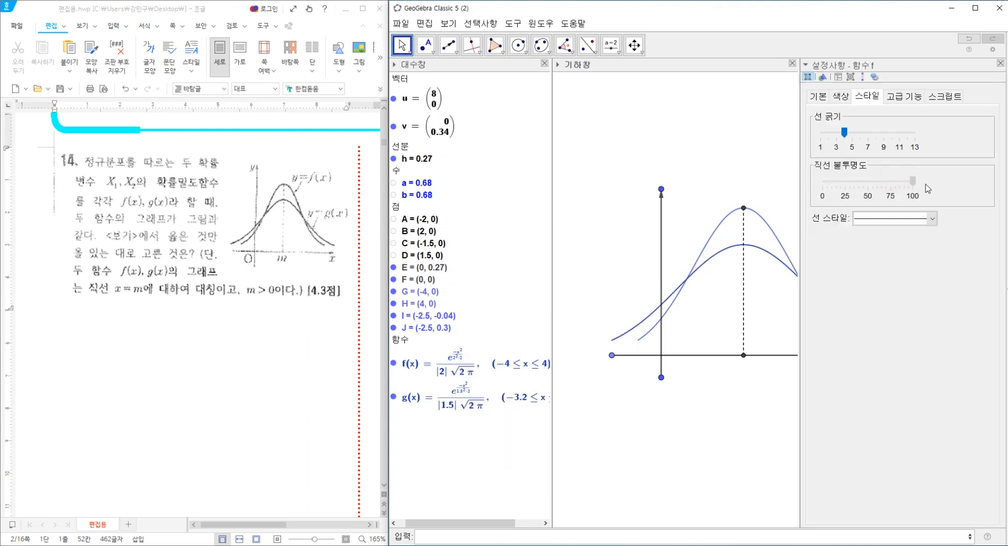